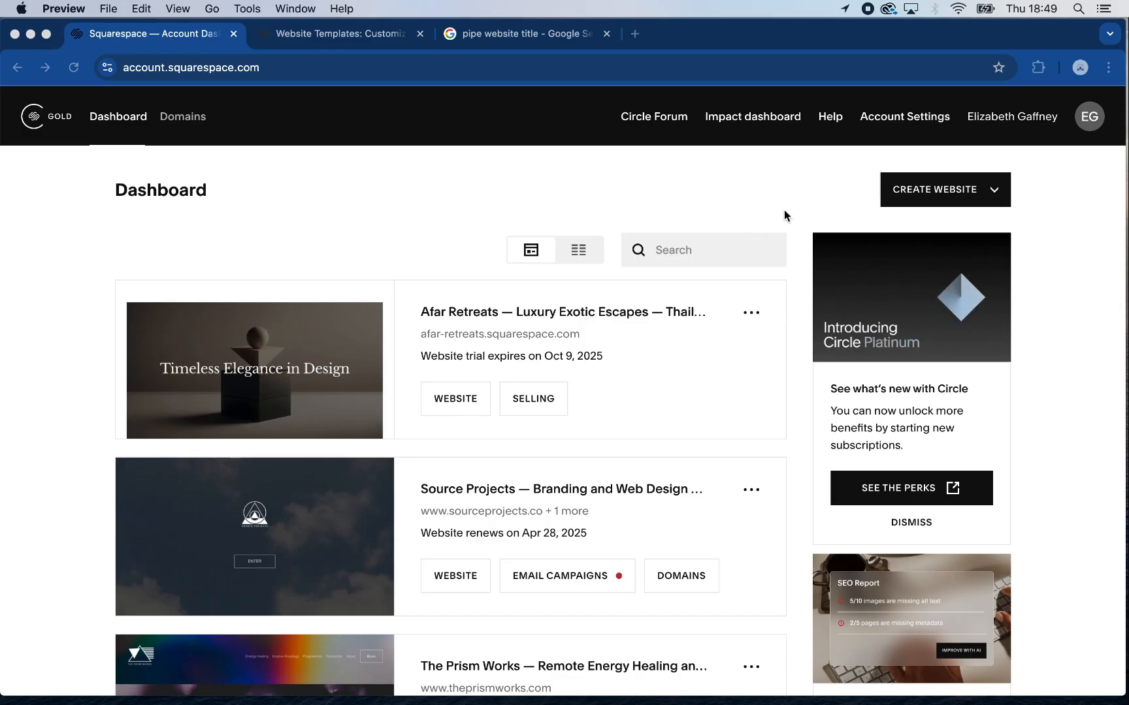
Open the website creation options and browse the Squarespace popular design templates along with their type and topic filters
{"action": "left_click", "coordinate": [930, 176]}
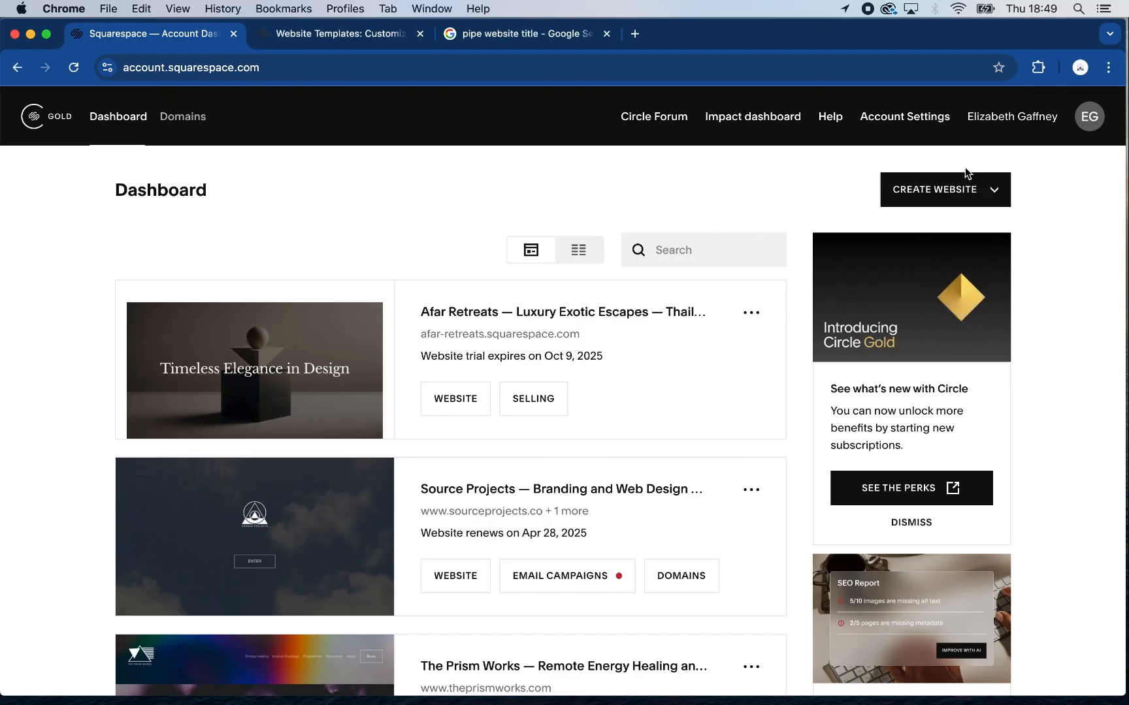
{"action": "left_click", "coordinate": [995, 188]}
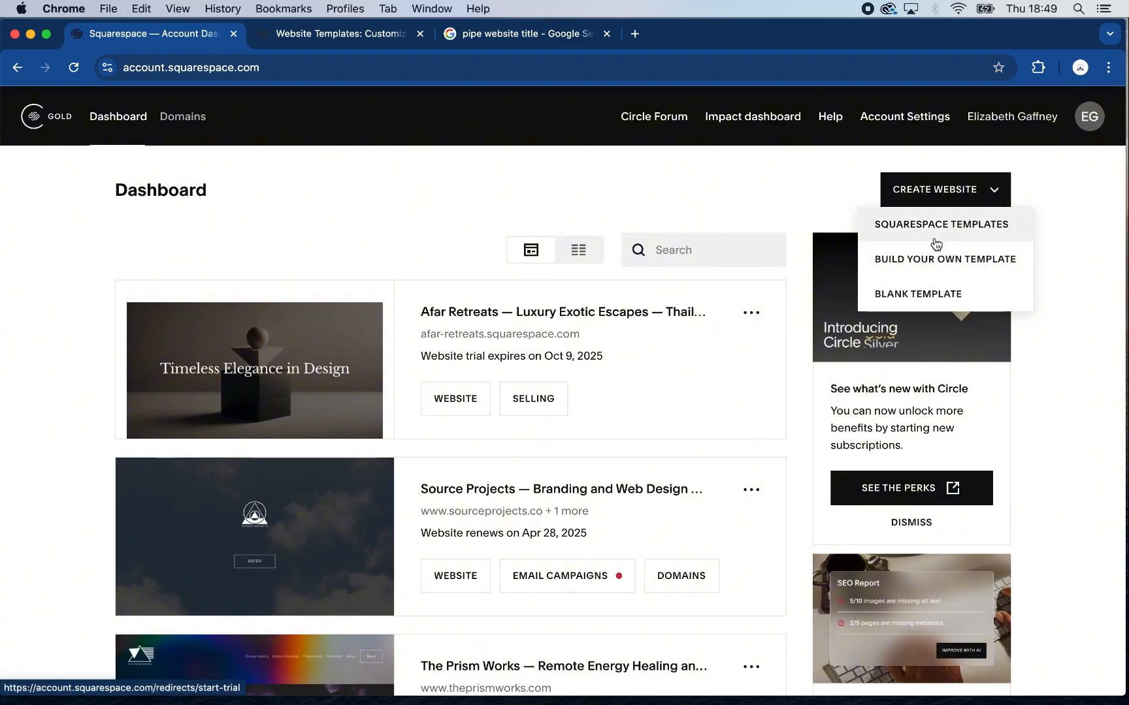
{"action": "left_click", "coordinate": [341, 34]}
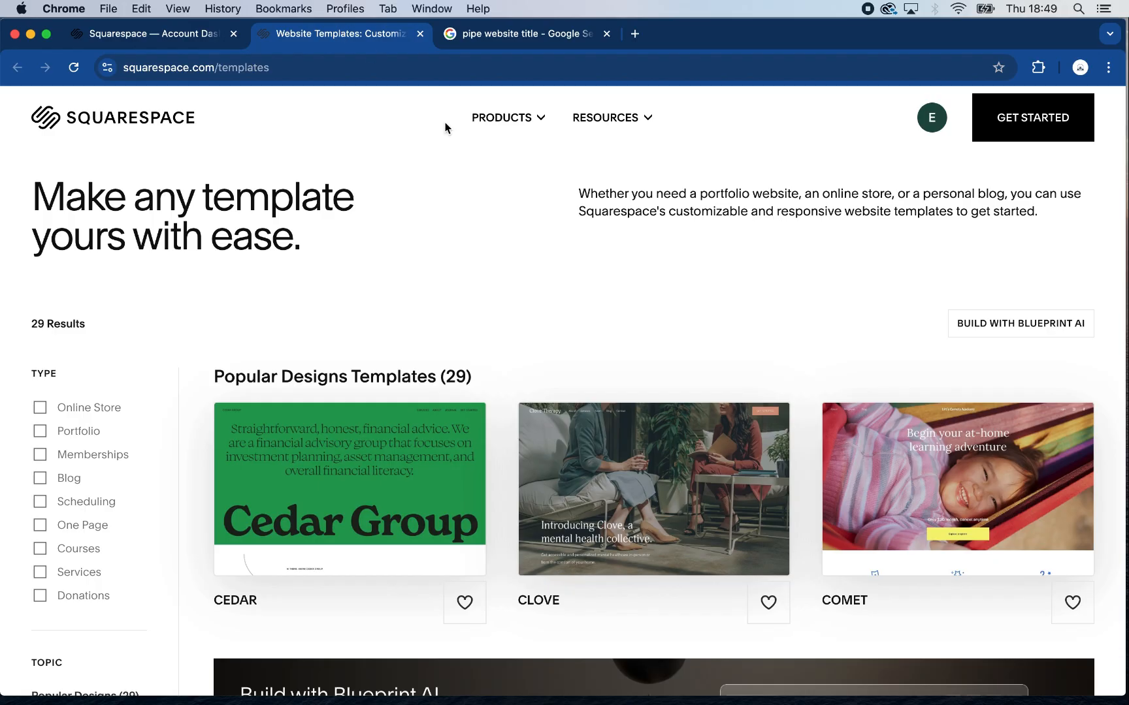
{"action": "scroll", "coordinate": [546, 354], "scroll_direction": "down", "scroll_amount": 15}
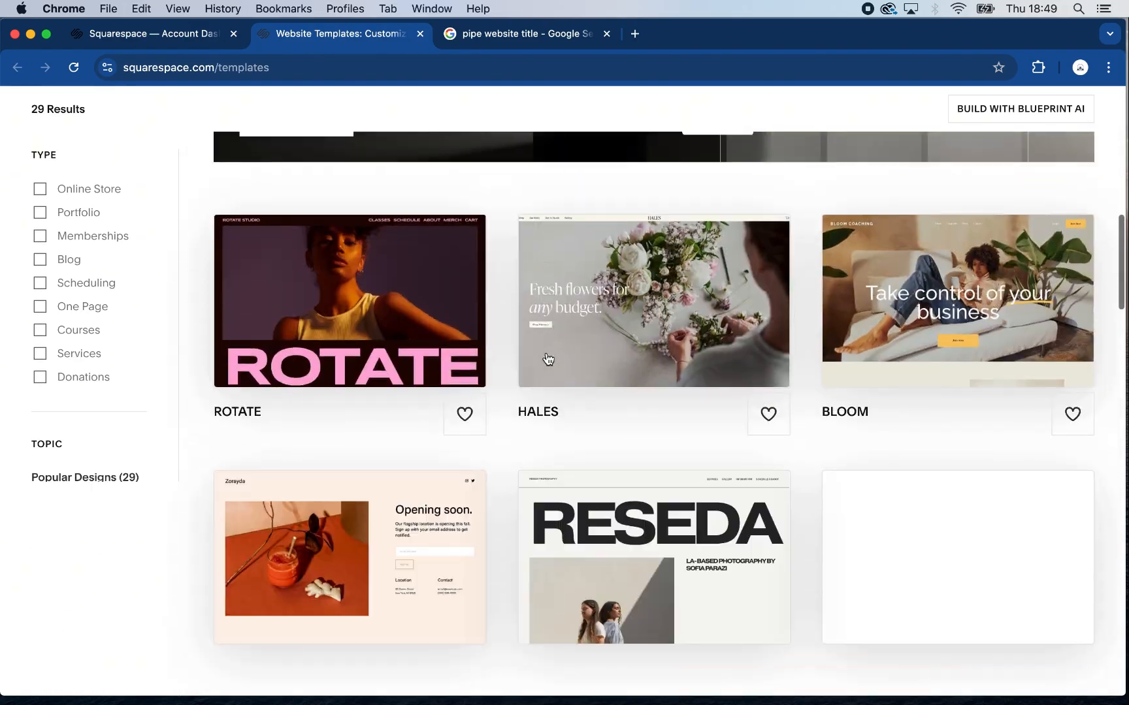
{"action": "scroll", "coordinate": [547, 356], "scroll_direction": "down", "scroll_amount": 12}
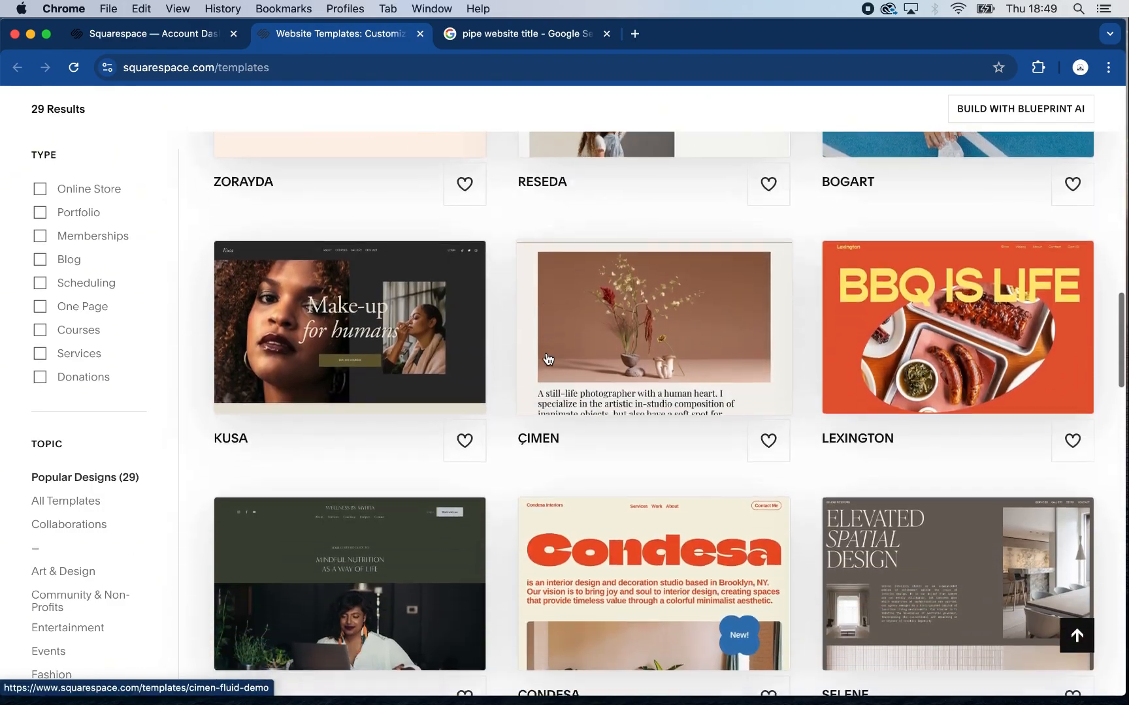
{"action": "scroll", "coordinate": [547, 358], "scroll_direction": "down", "scroll_amount": 12}
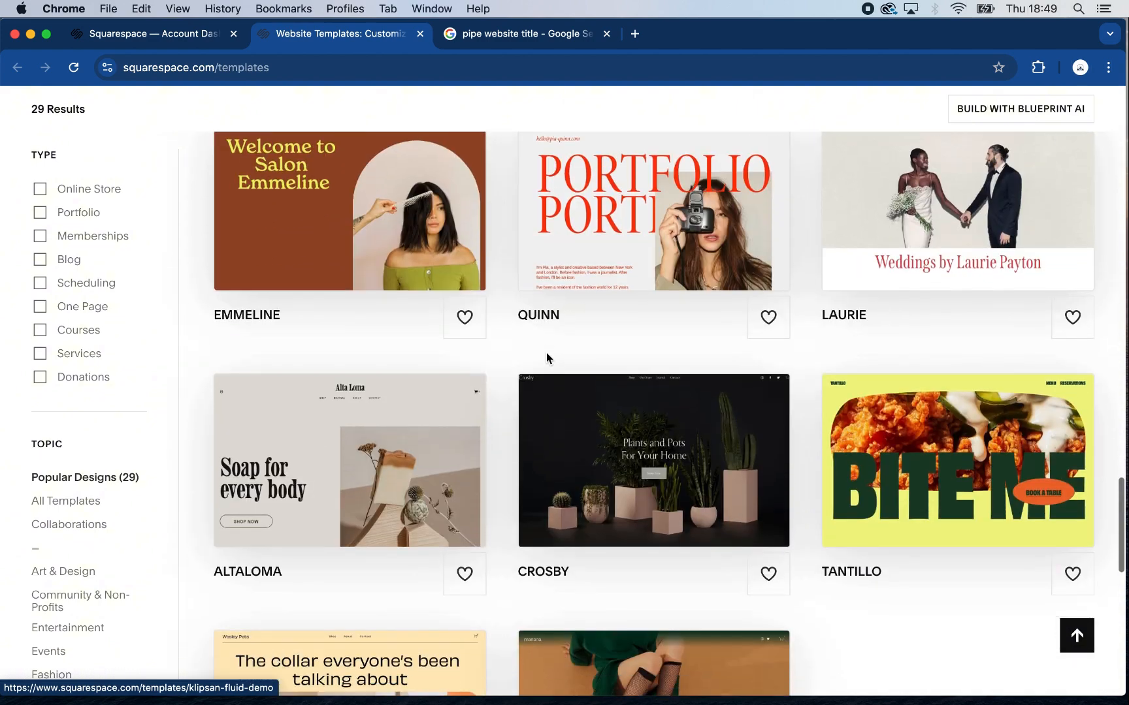
{"action": "scroll", "coordinate": [548, 358], "scroll_direction": "down", "scroll_amount": 10}
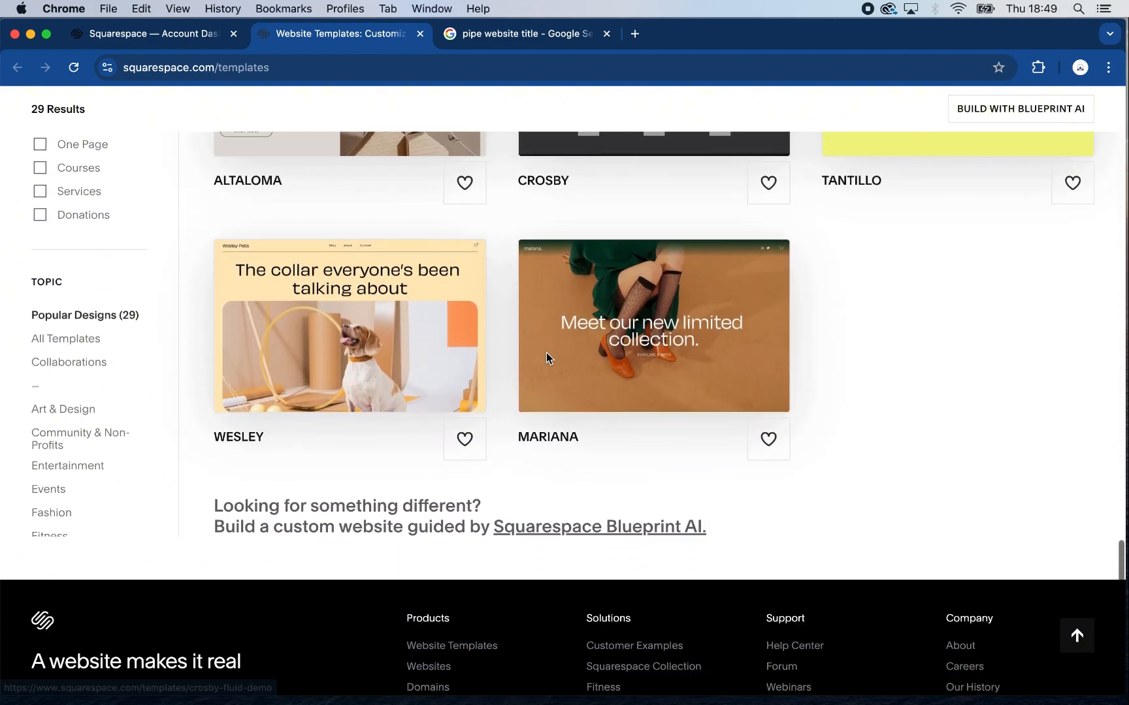
{"action": "scroll", "coordinate": [507, 382], "scroll_direction": "down", "scroll_amount": 5}
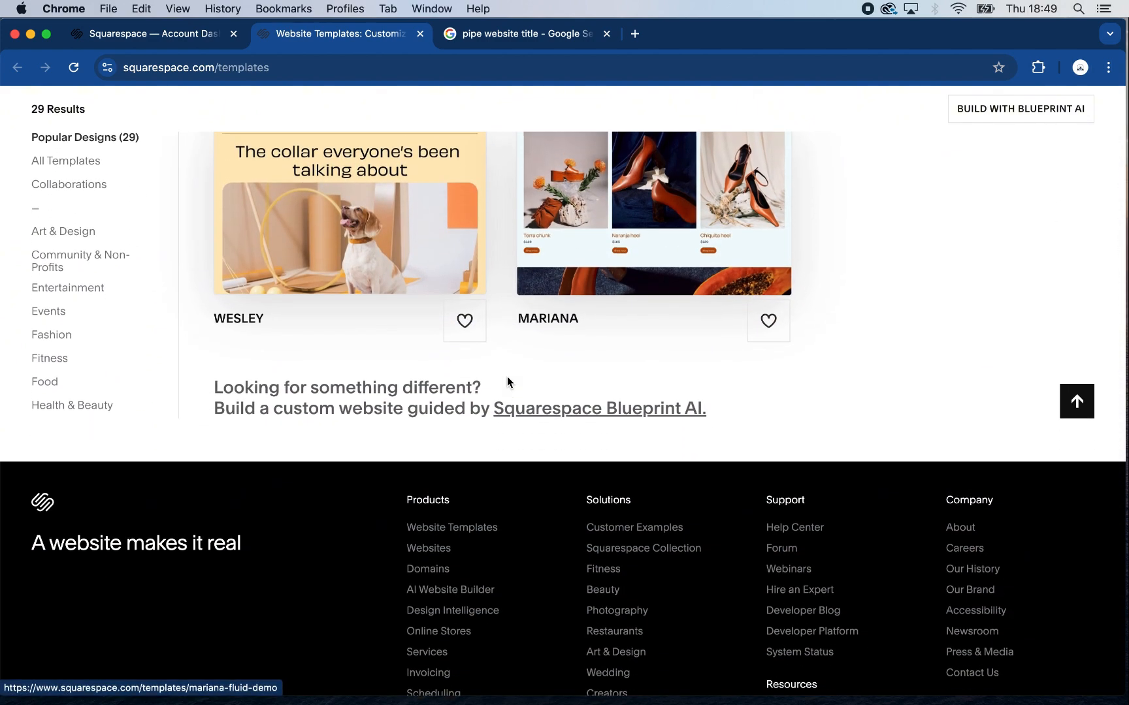
{"action": "scroll", "coordinate": [507, 382], "scroll_direction": "up", "scroll_amount": 10}
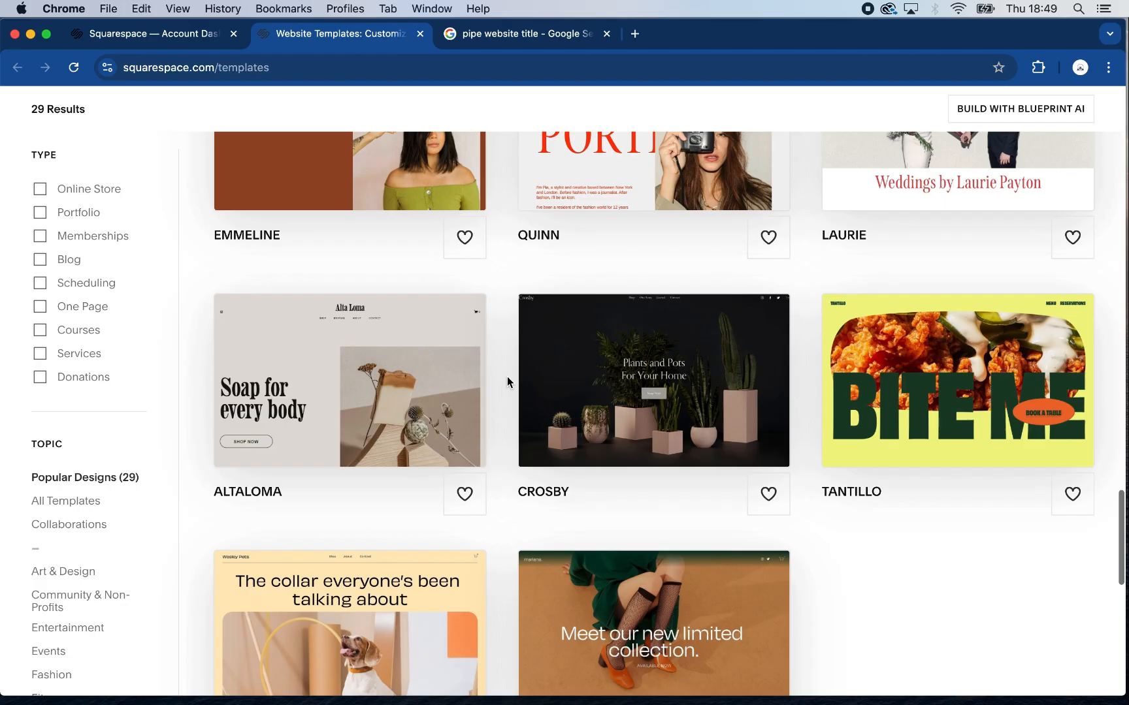
{"action": "scroll", "coordinate": [507, 379], "scroll_direction": "up", "scroll_amount": 8}
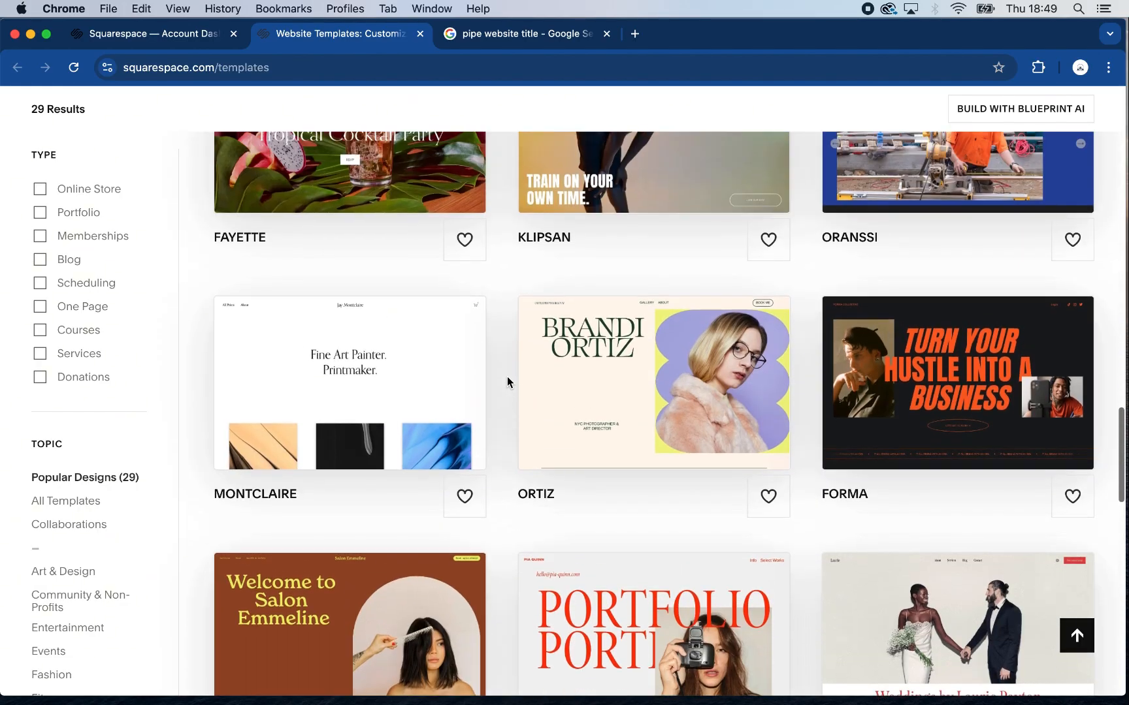
{"action": "scroll", "coordinate": [508, 382], "scroll_direction": "up", "scroll_amount": 5}
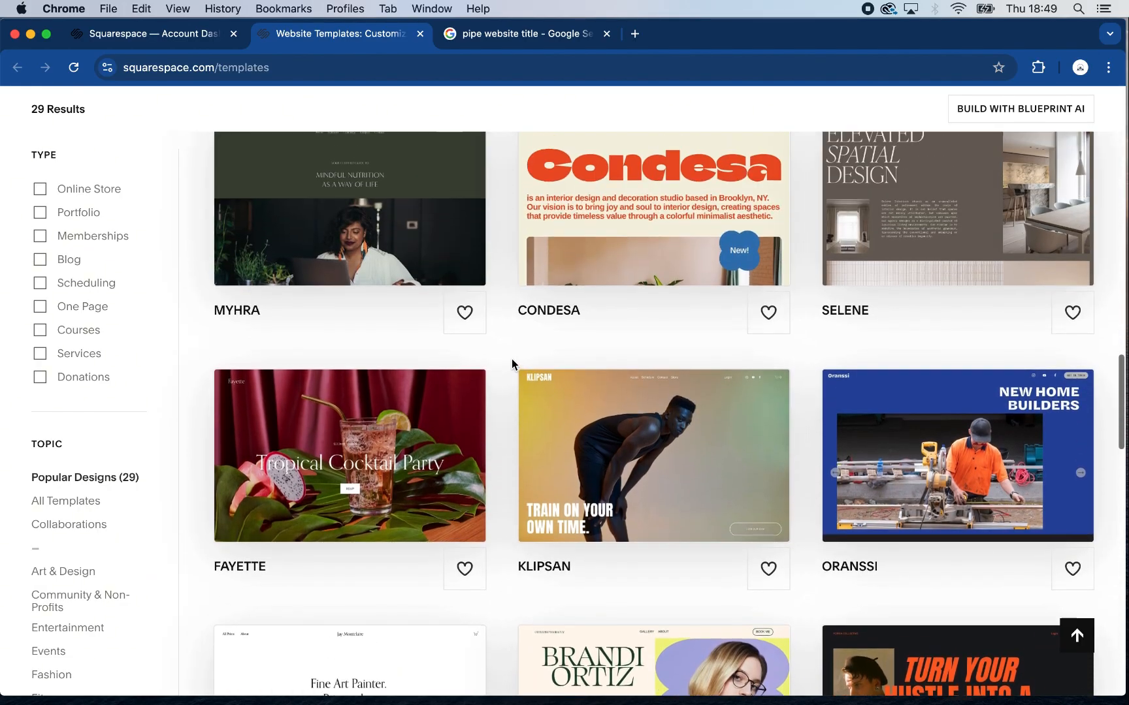
{"action": "scroll", "coordinate": [511, 359], "scroll_direction": "up", "scroll_amount": 6}
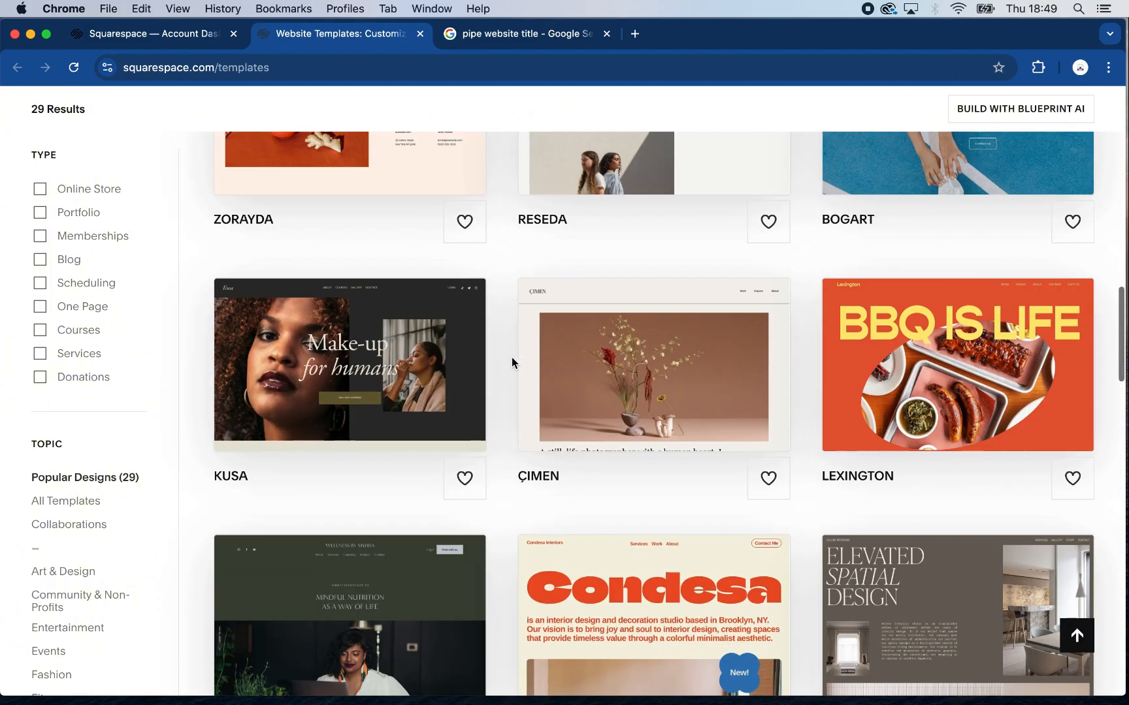
{"action": "scroll", "coordinate": [514, 356], "scroll_direction": "up", "scroll_amount": 8}
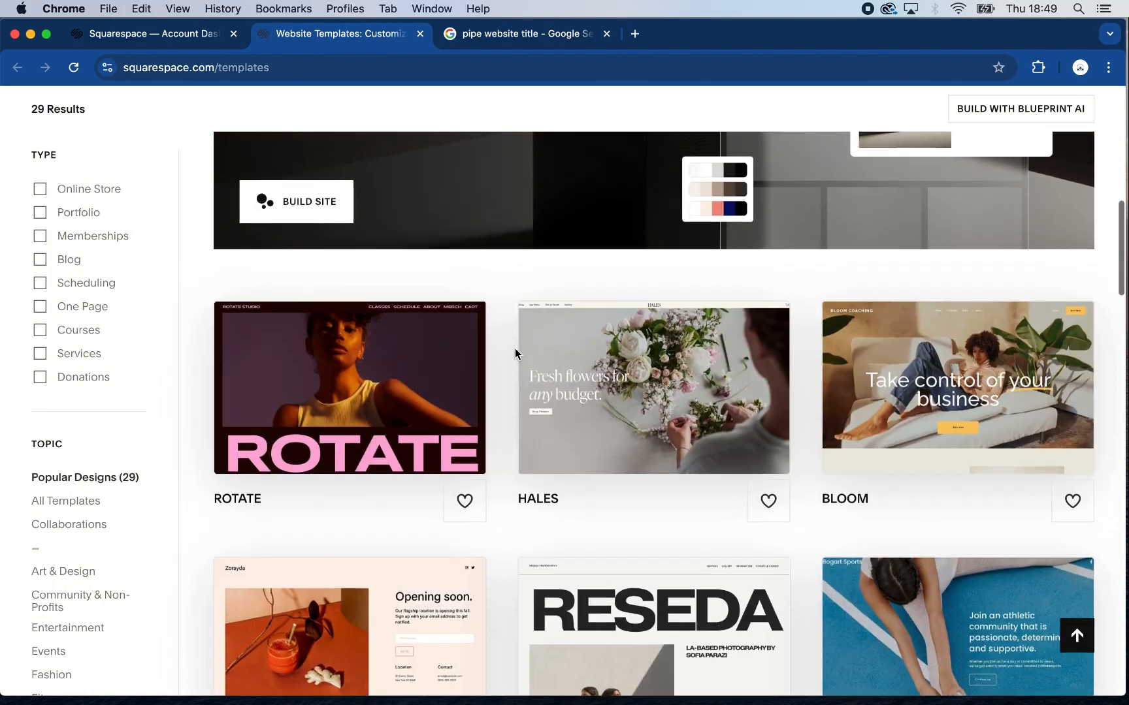
{"action": "scroll", "coordinate": [514, 353], "scroll_direction": "up", "scroll_amount": 9}
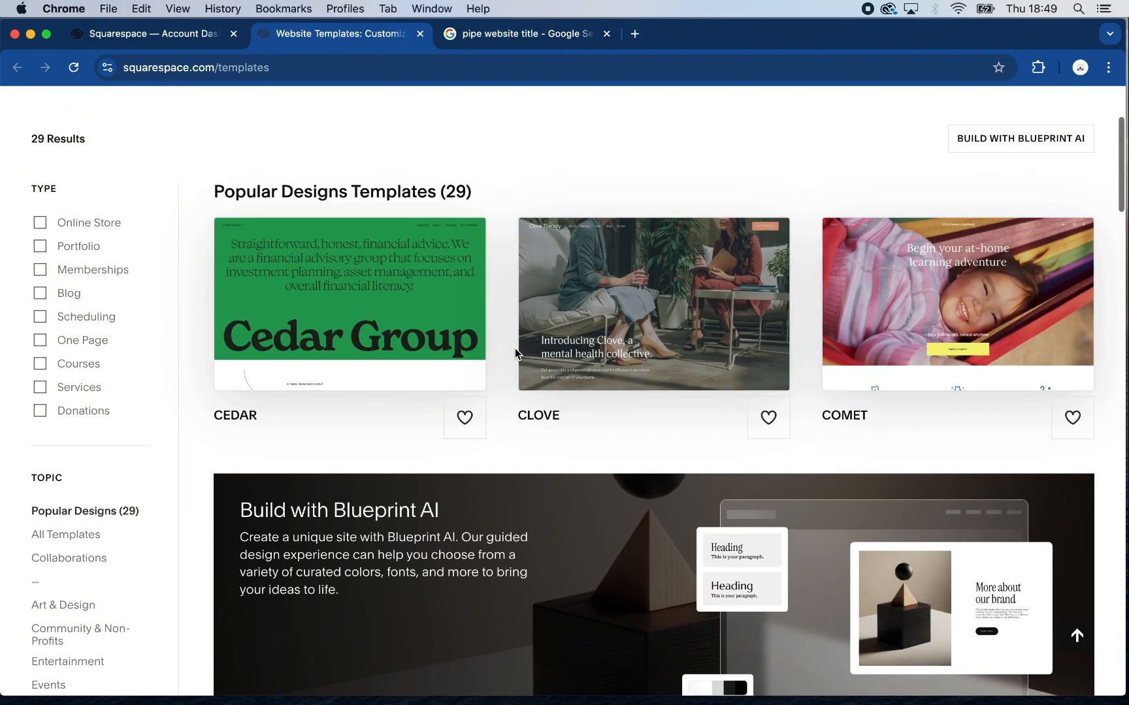
{"action": "scroll", "coordinate": [516, 353], "scroll_direction": "up", "scroll_amount": 1}
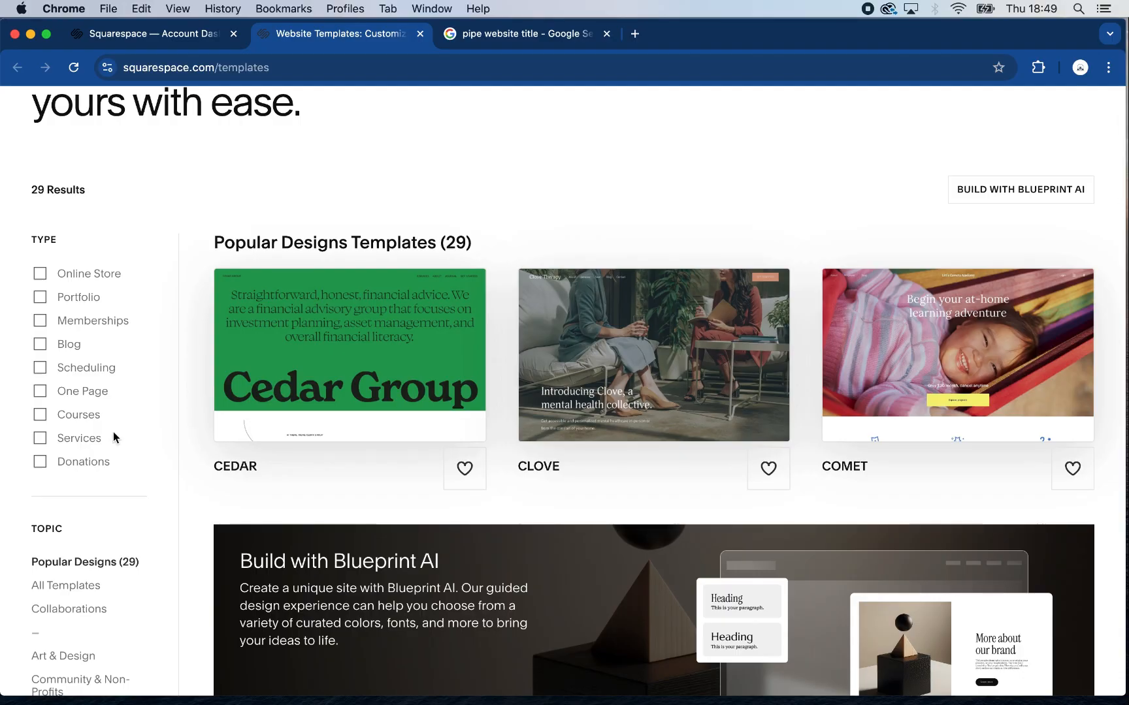
{"action": "scroll", "coordinate": [94, 419], "scroll_direction": "down", "scroll_amount": 6}
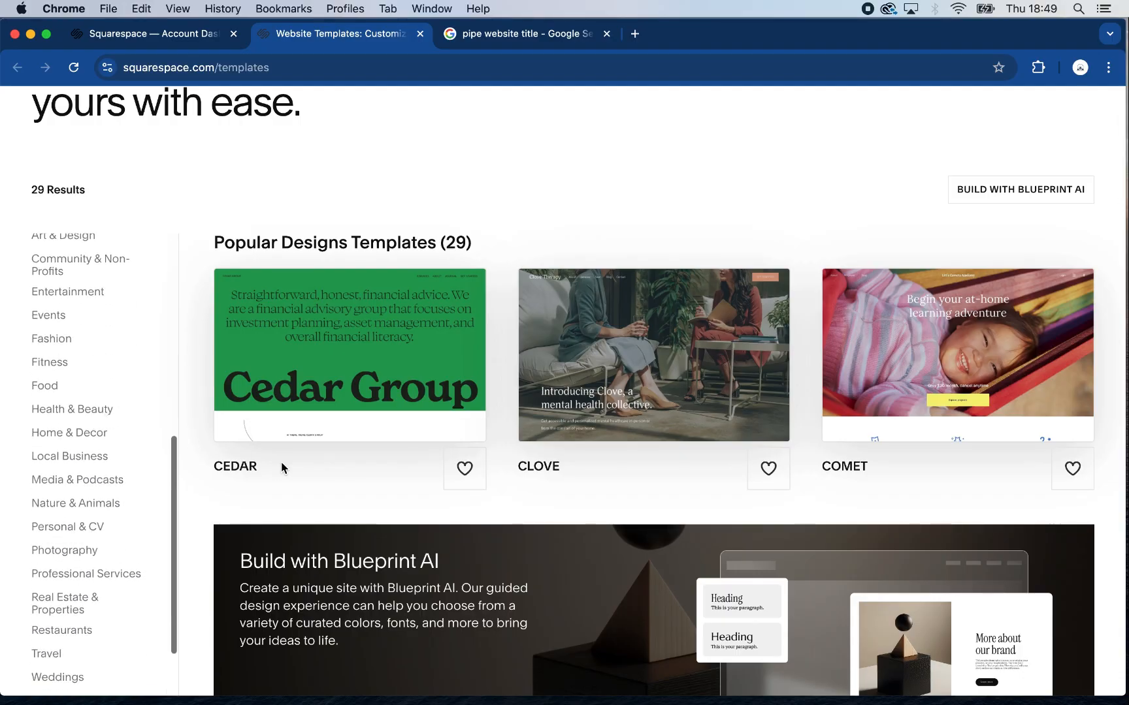
{"action": "scroll", "coordinate": [411, 461], "scroll_direction": "down", "scroll_amount": 3}
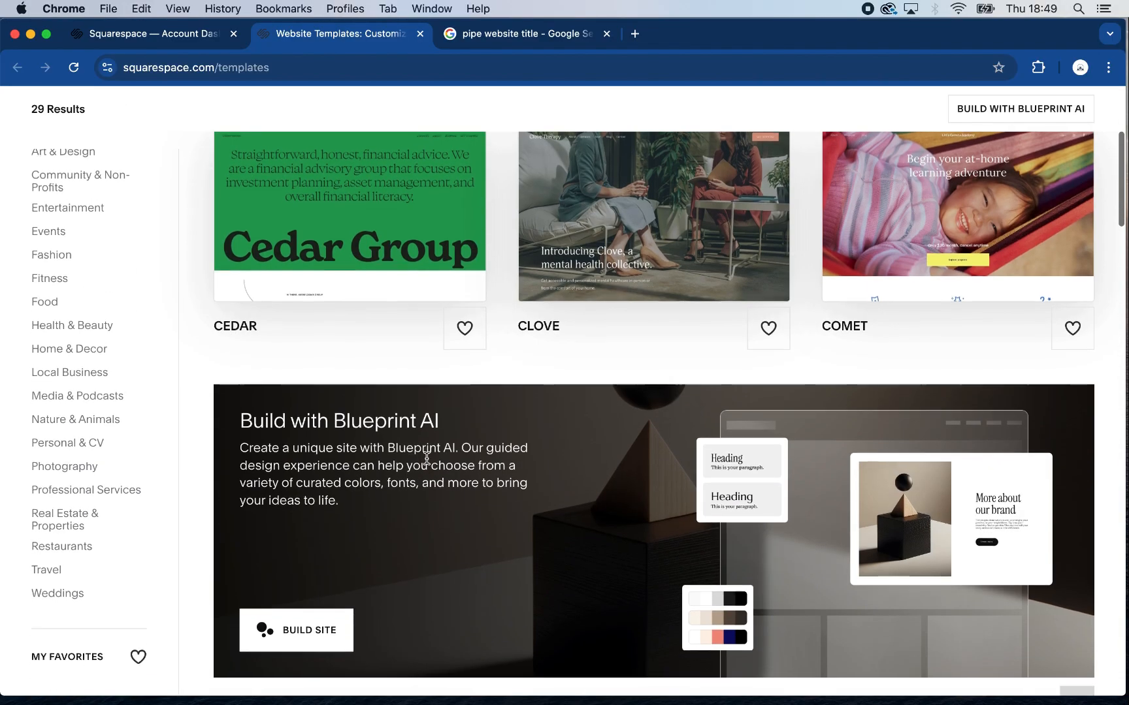
{"action": "scroll", "coordinate": [426, 460], "scroll_direction": "up", "scroll_amount": 5}
Create a new website from the blank template and dismiss the Invoicing promotion
{"action": "left_click", "coordinate": [183, 36]}
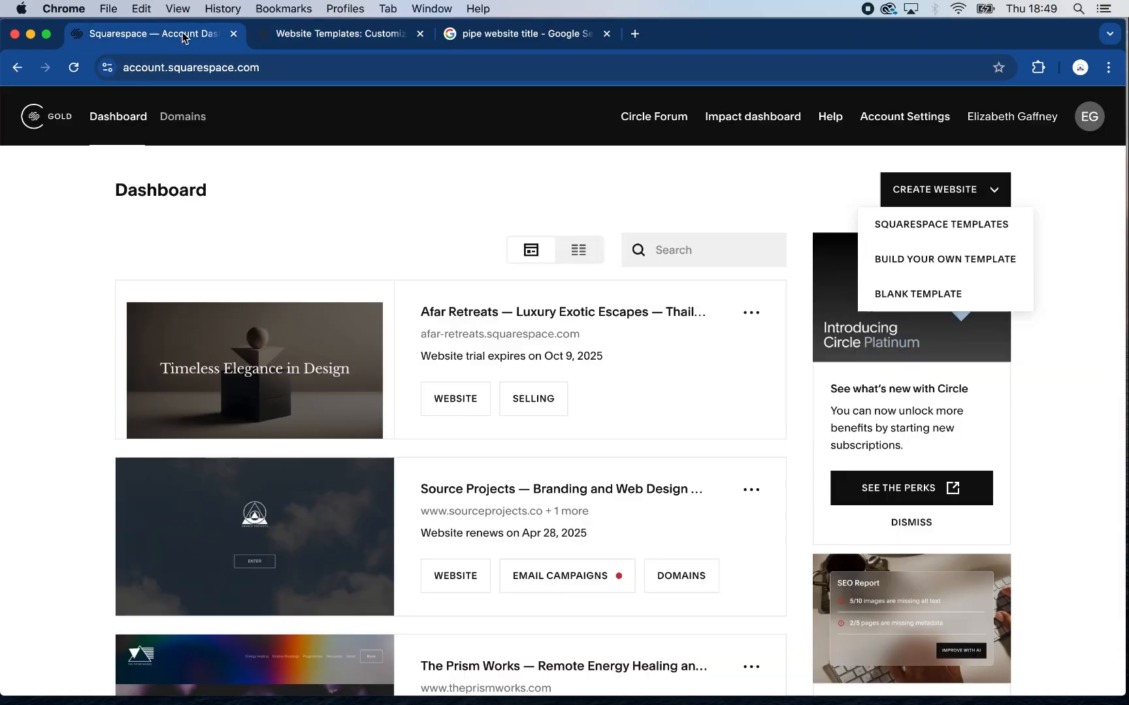
{"action": "left_click", "coordinate": [892, 297]}
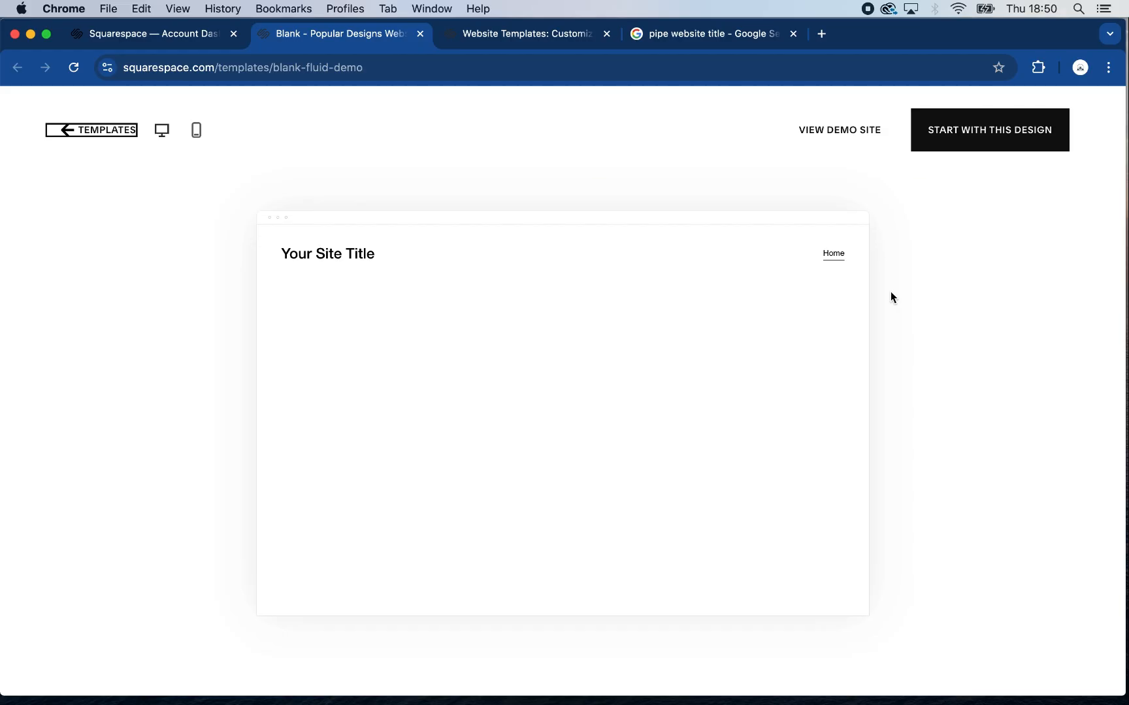
{"action": "left_click", "coordinate": [974, 132]}
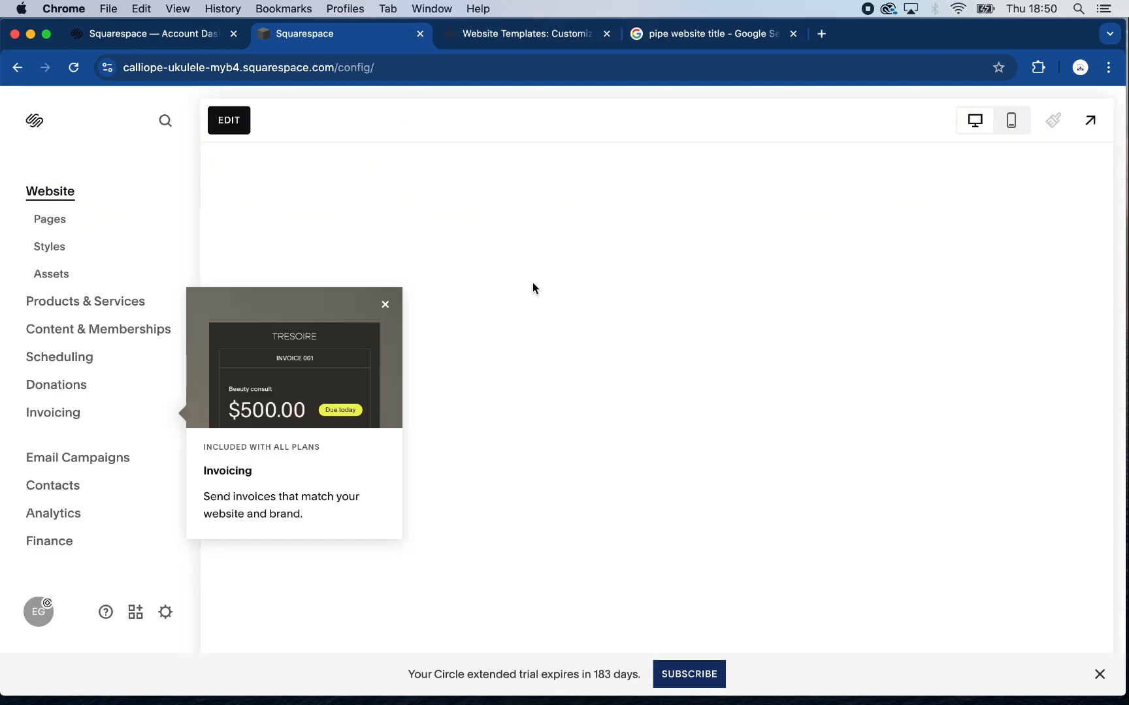
{"action": "left_click", "coordinate": [386, 305]}
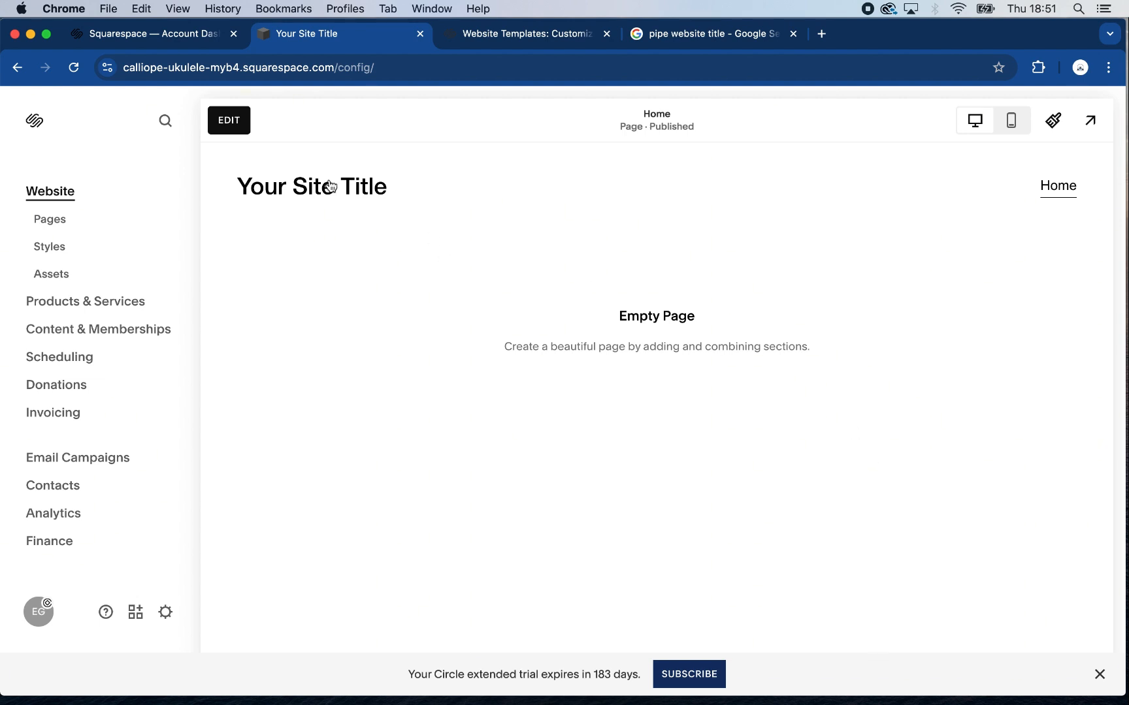
Edit the site header of the home page and set the site title to "The Figtree"
{"action": "left_click", "coordinate": [228, 120]}
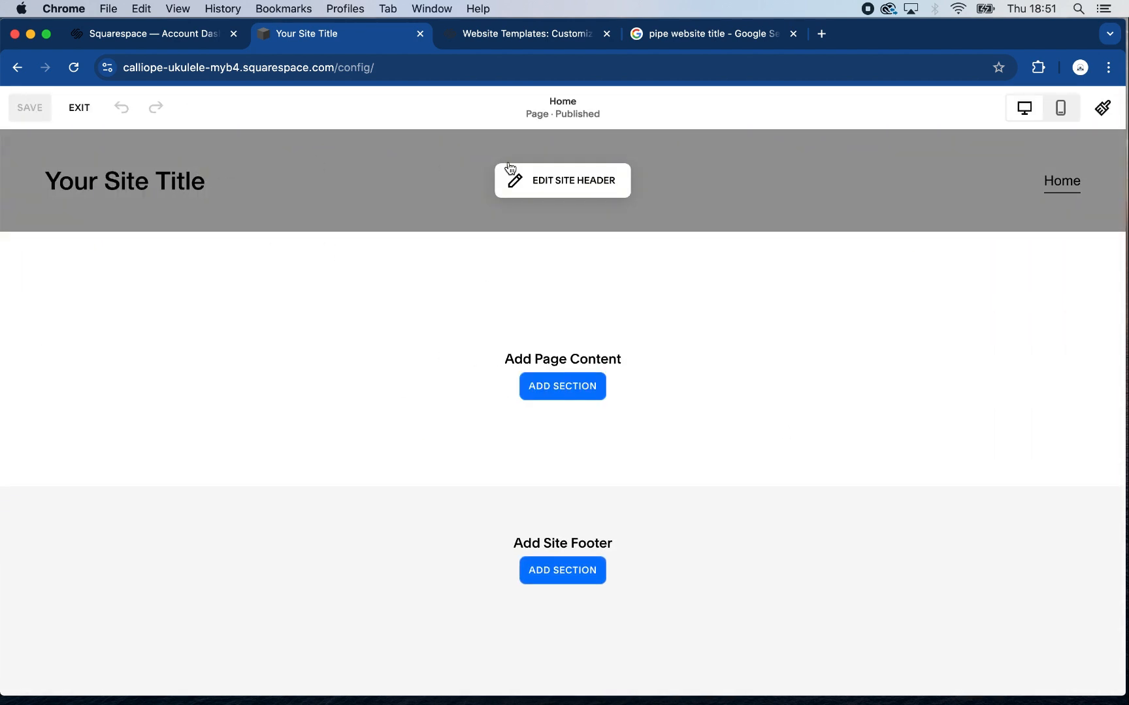
{"action": "left_click", "coordinate": [557, 182]}
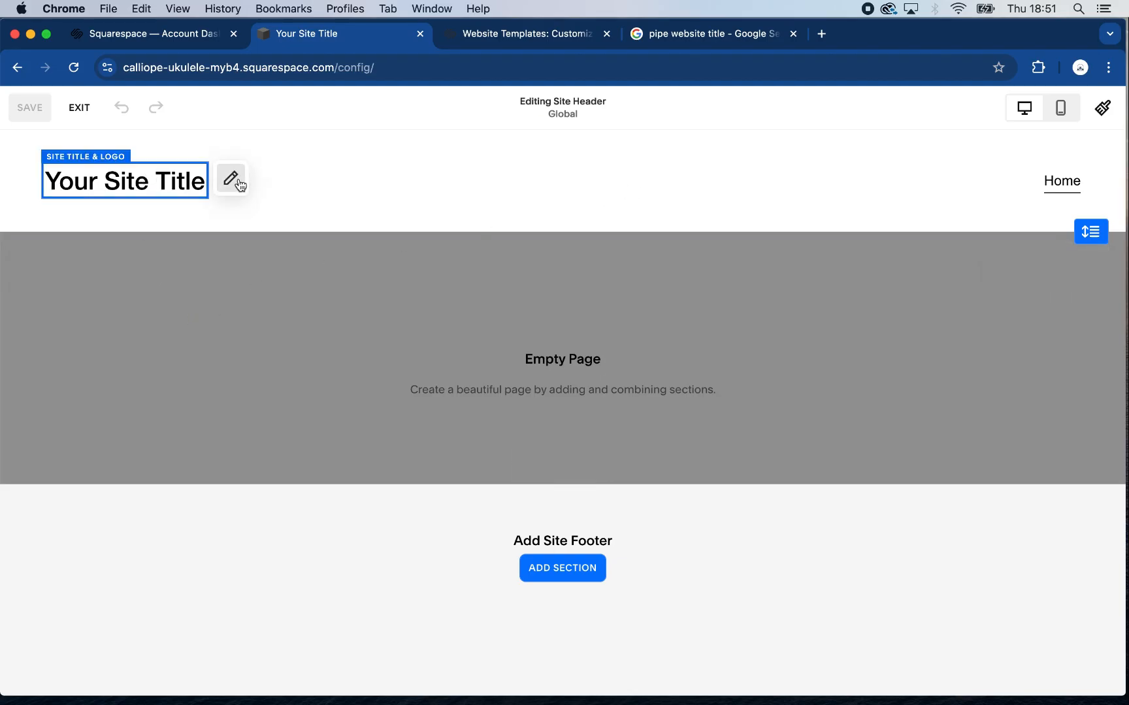
{"action": "left_click", "coordinate": [228, 178]}
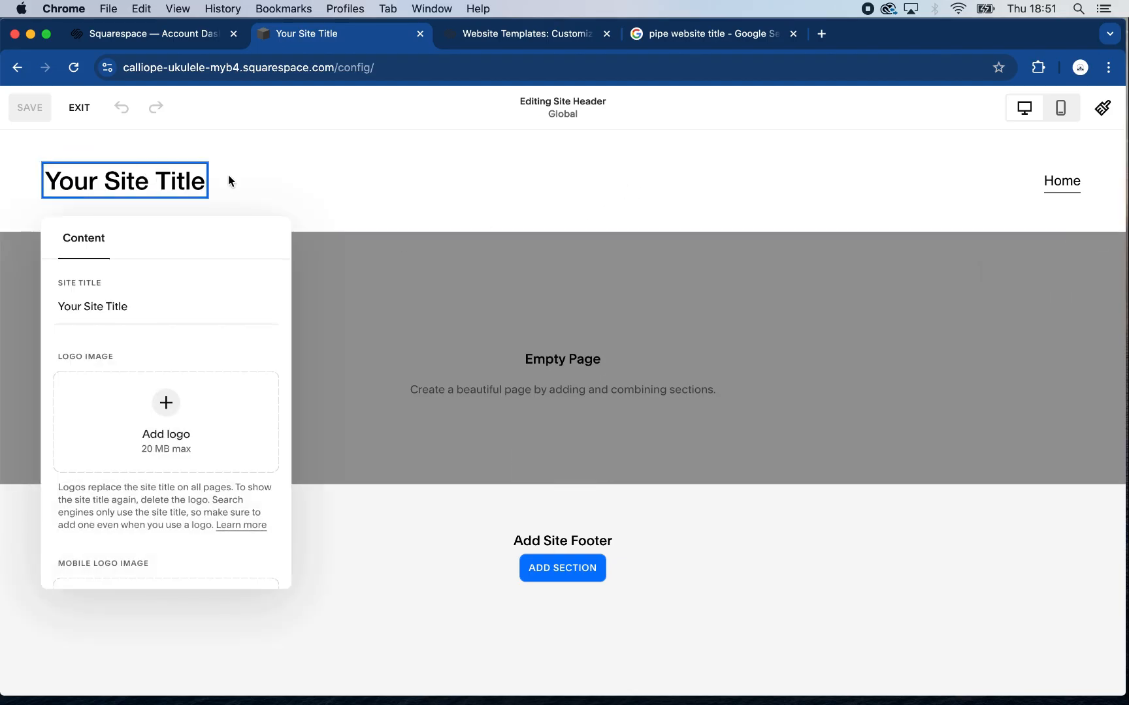
{"action": "triple_click", "coordinate": [125, 309]}
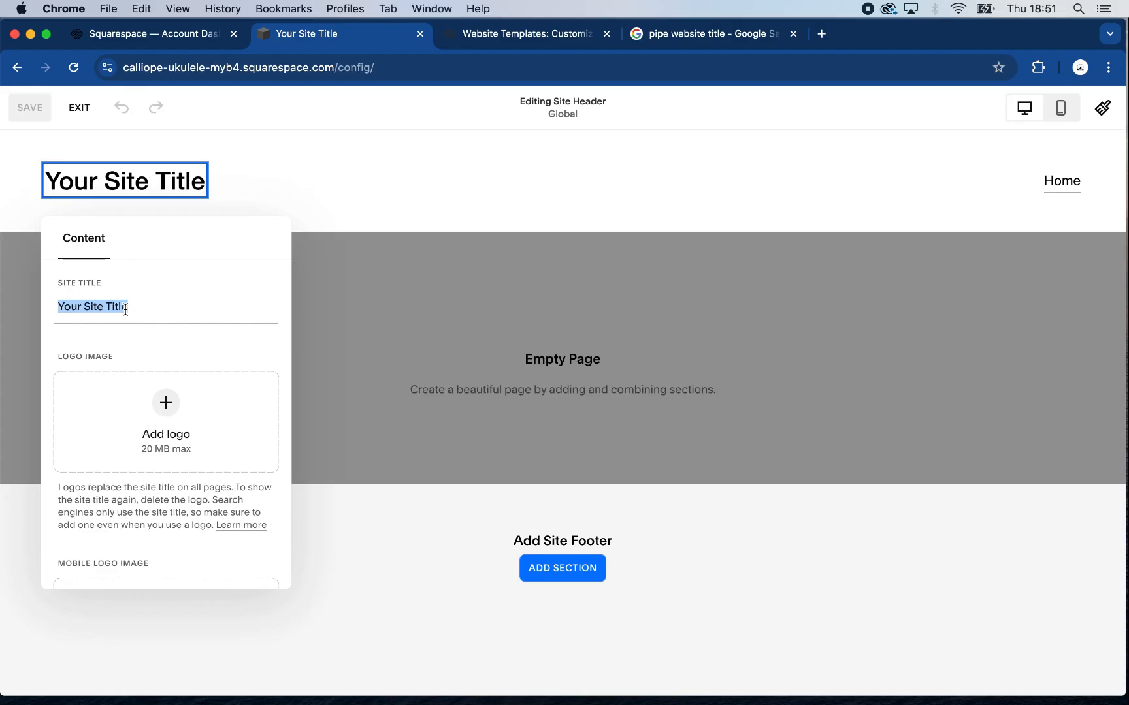
{"action": "type", "text": "T"}
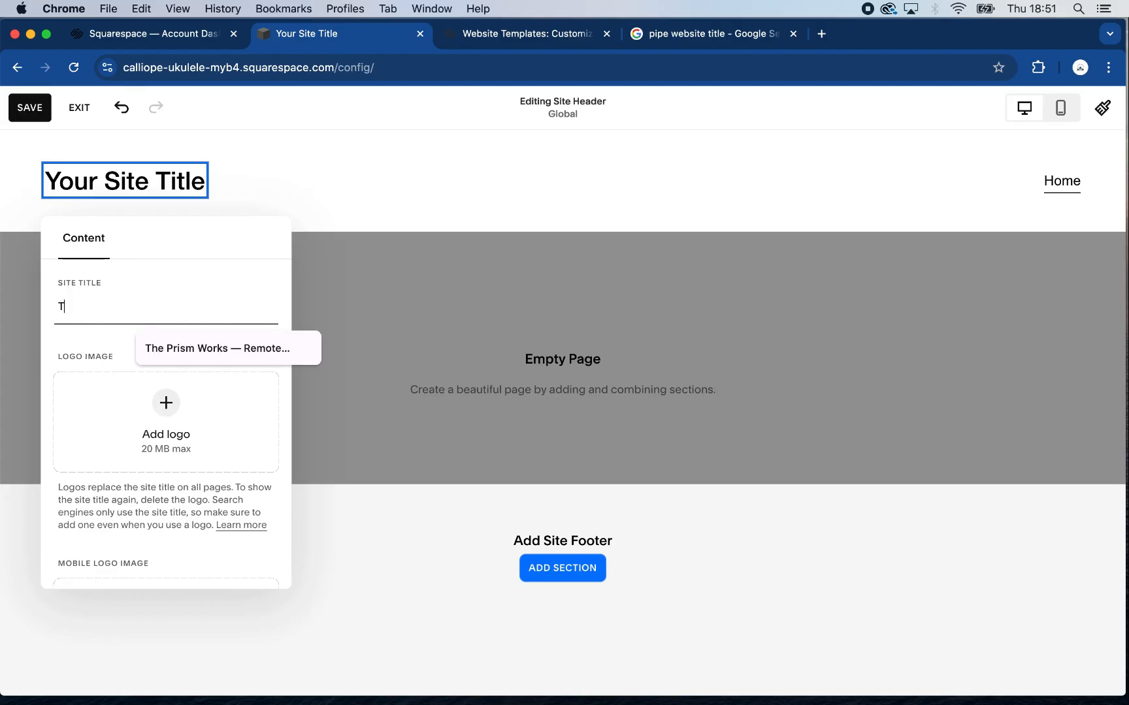
{"action": "type", "text": "he Figtree"}
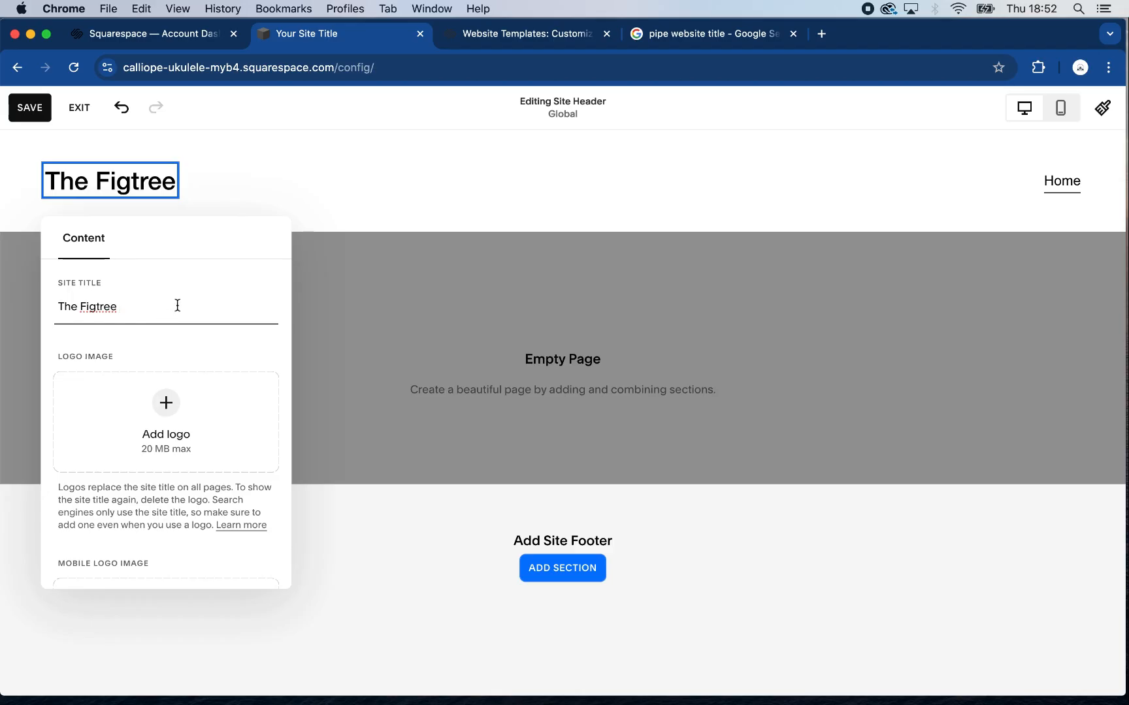
Check the pipe separator in the Google results, then search for "em dash" and copy the em dash character
{"action": "left_click", "coordinate": [719, 38]}
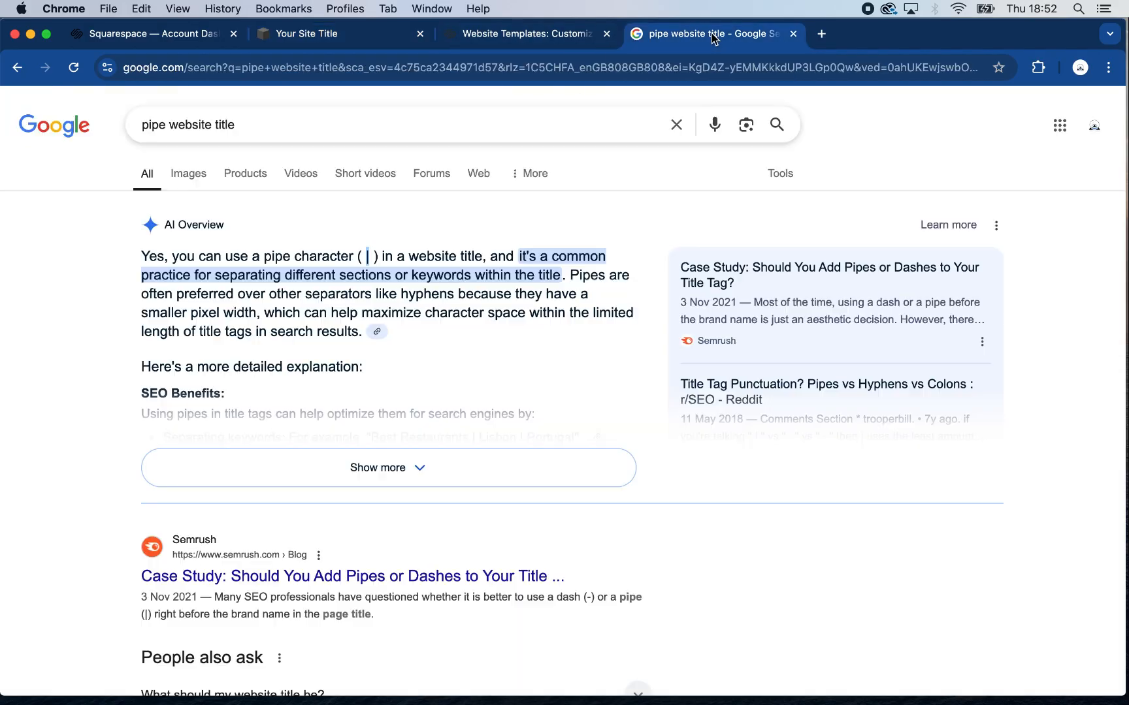
{"action": "double_click", "coordinate": [368, 256]}
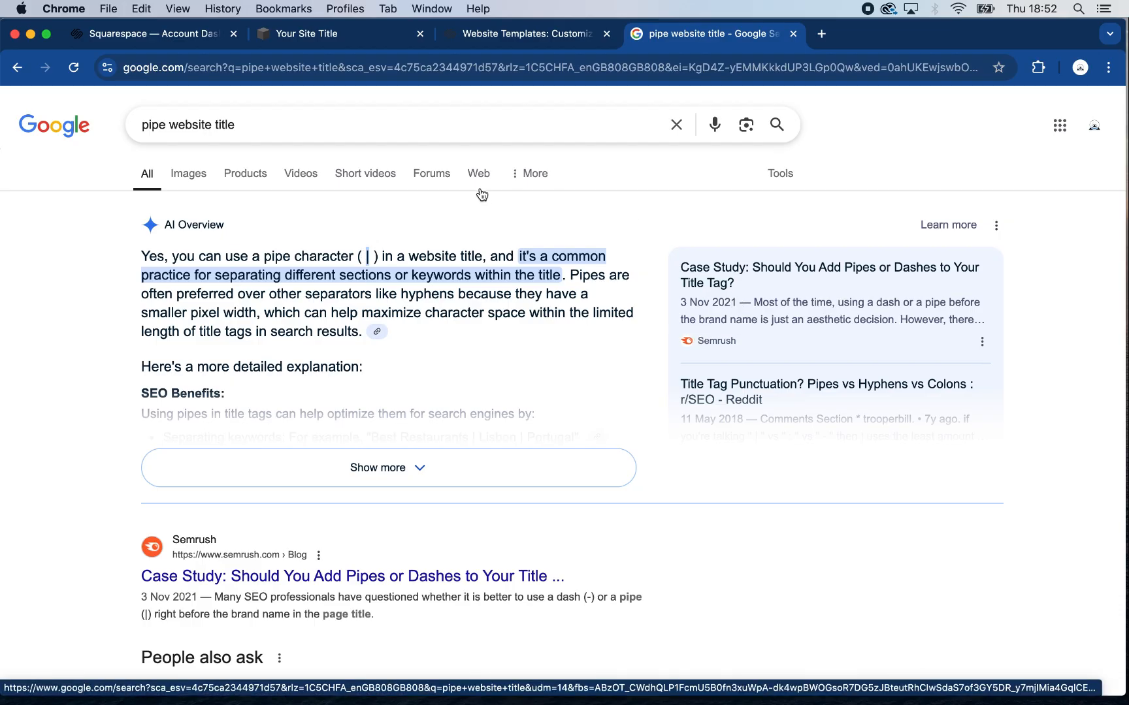
{"action": "left_click", "coordinate": [234, 120]}
{"action": "type", "text": "em dash"}
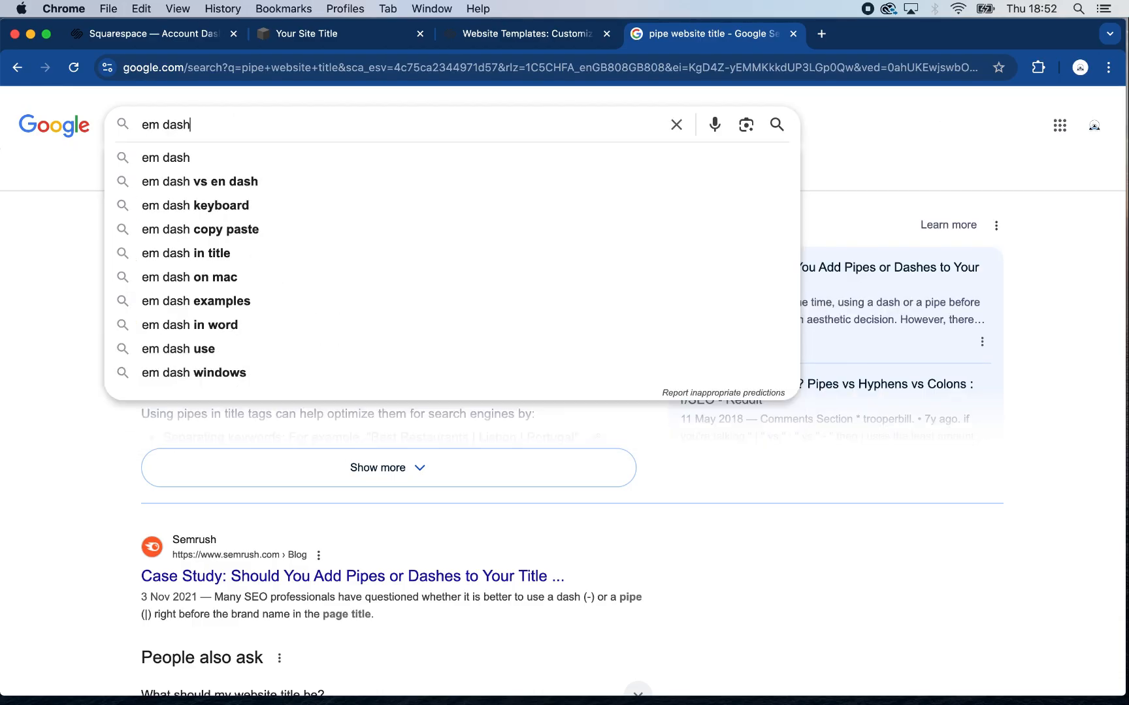
{"action": "key", "text": "Return"}
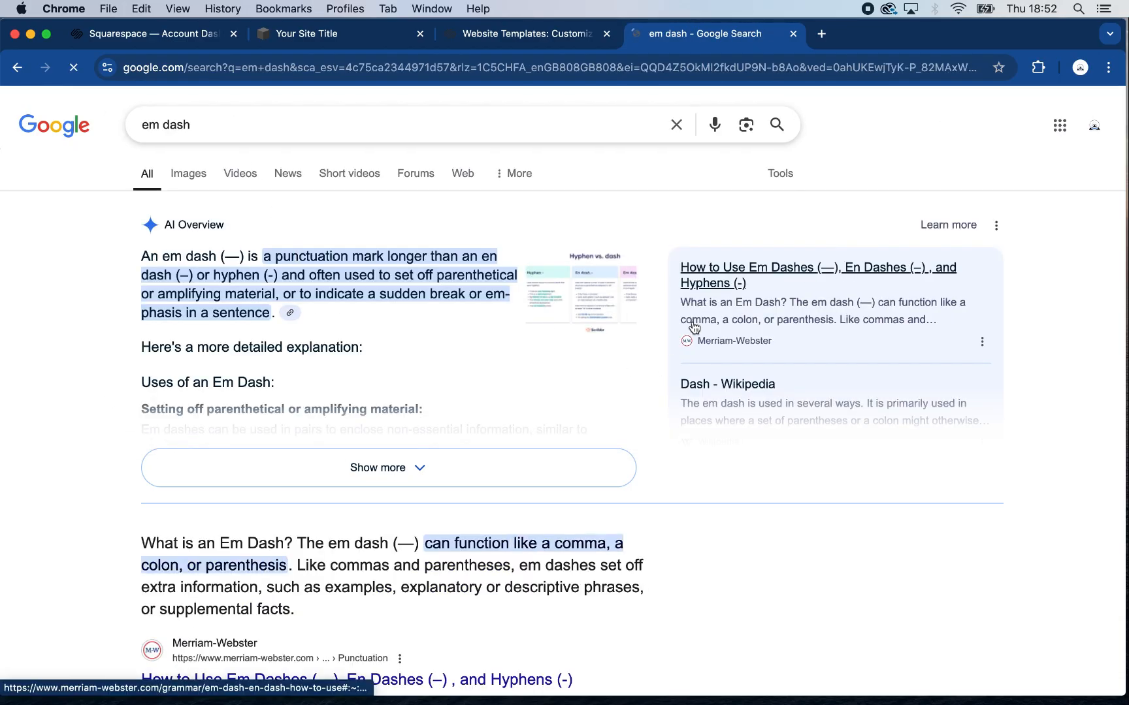
{"action": "left_click_drag", "start_coordinate": [225, 259], "coordinate": [240, 258]}
{"action": "key", "text": "super+c"}
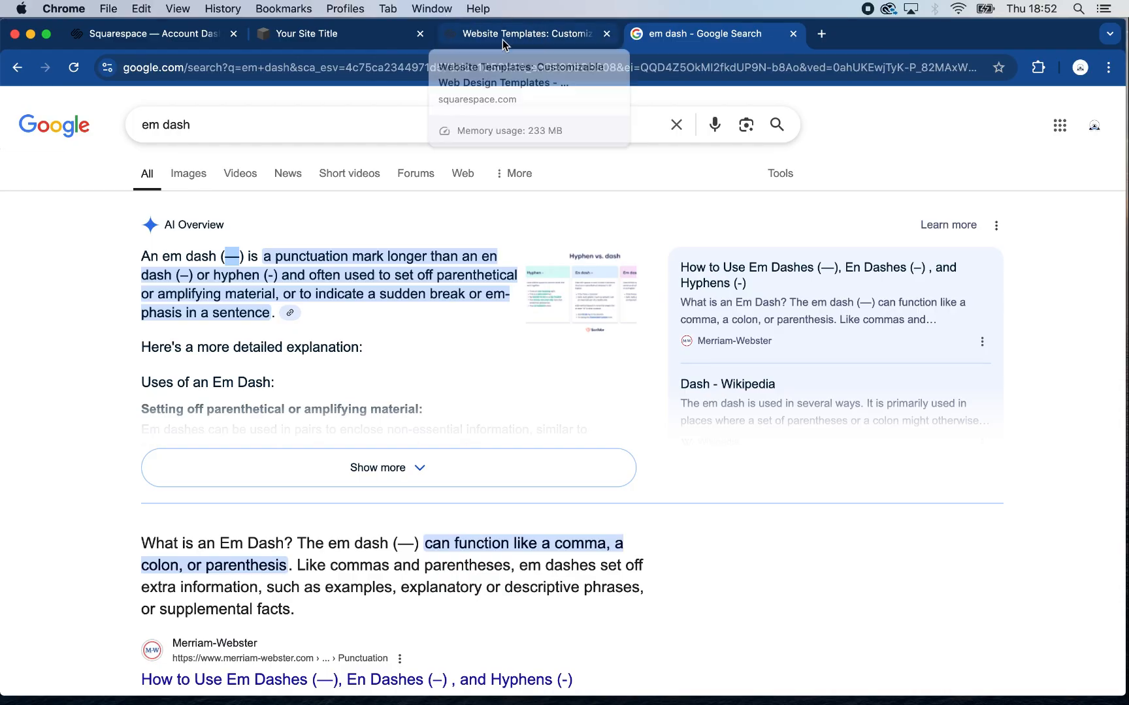
Return to the site header editor and extend the site title to "The Figtree — Contemporary Greek Cuisine" with the copied em dash
{"action": "left_click", "coordinate": [341, 35]}
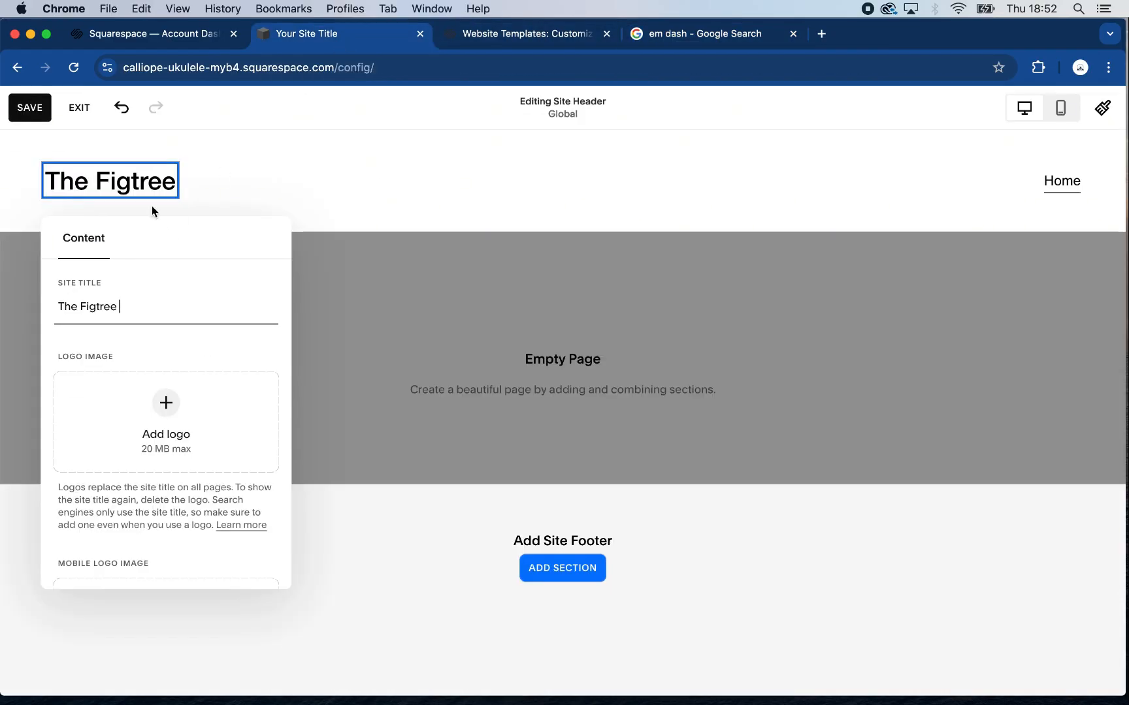
{"action": "key", "text": "super+v"}
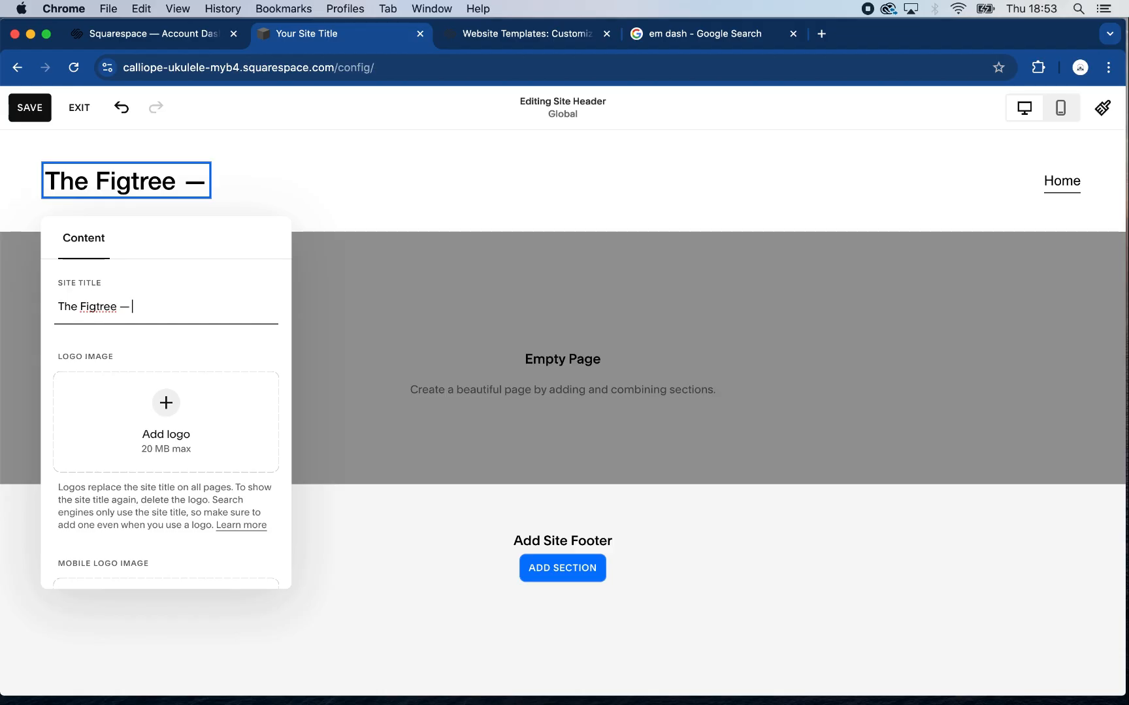
{"action": "type", "text": "omm"}
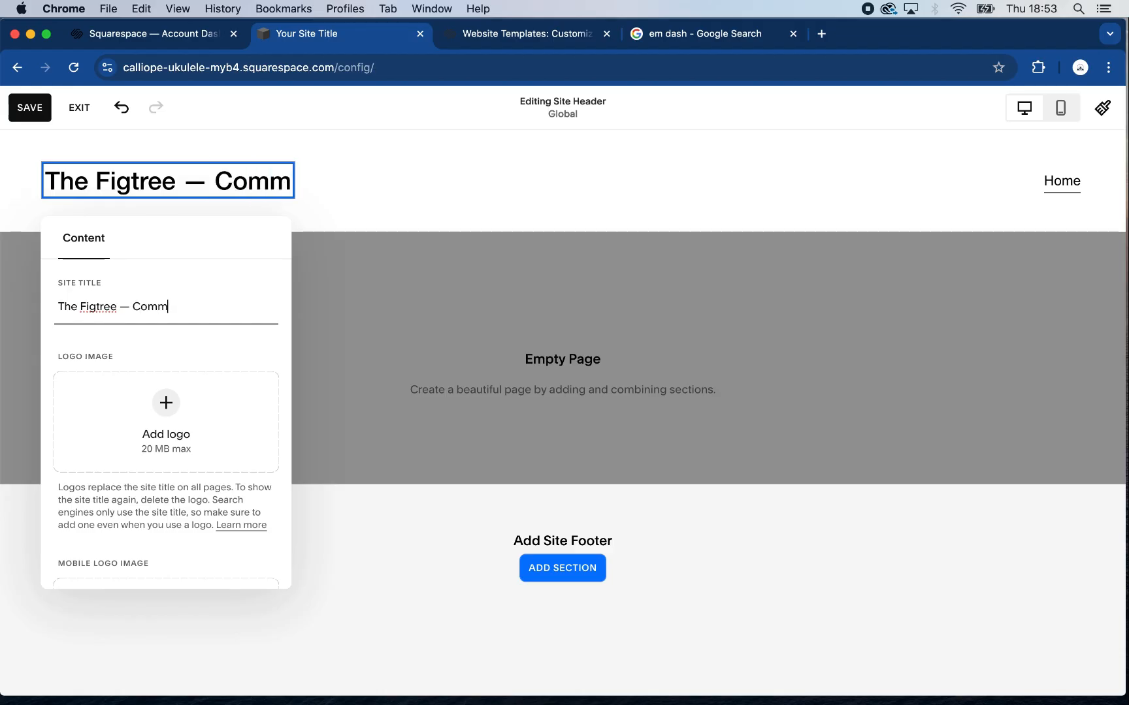
{"action": "key", "text": "BackSpace"}
{"action": "key", "text": "BackSpace"}
{"action": "type", "text": "ntempo"}
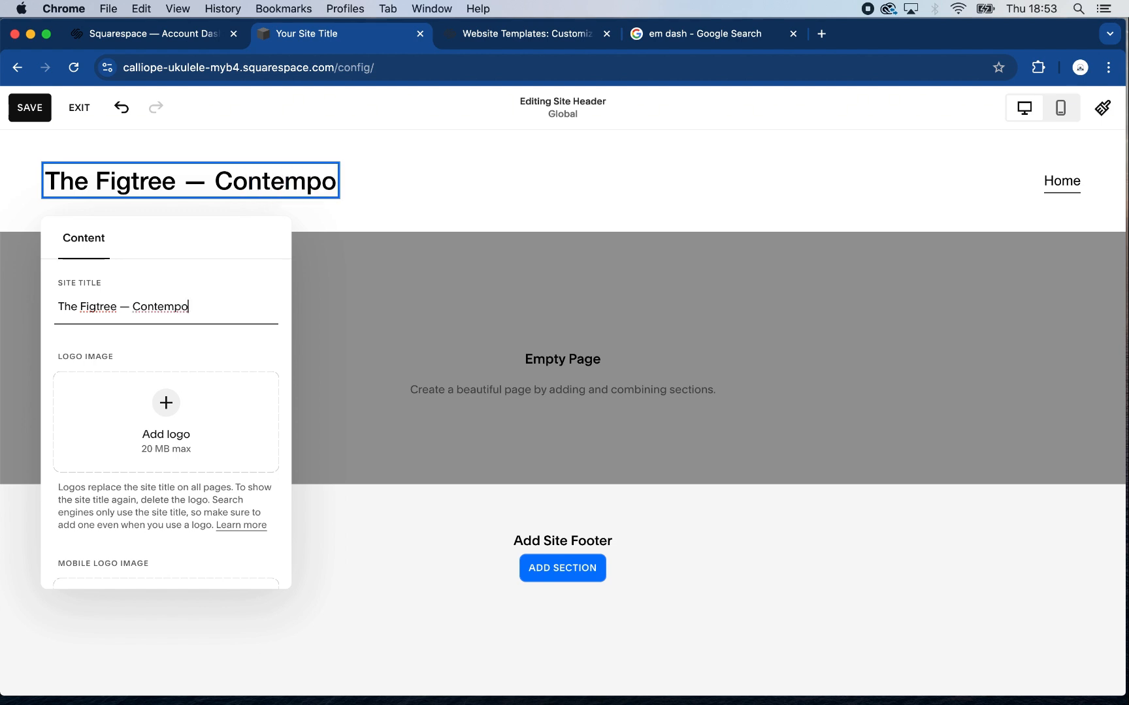
{"action": "type", "text": "rary "}
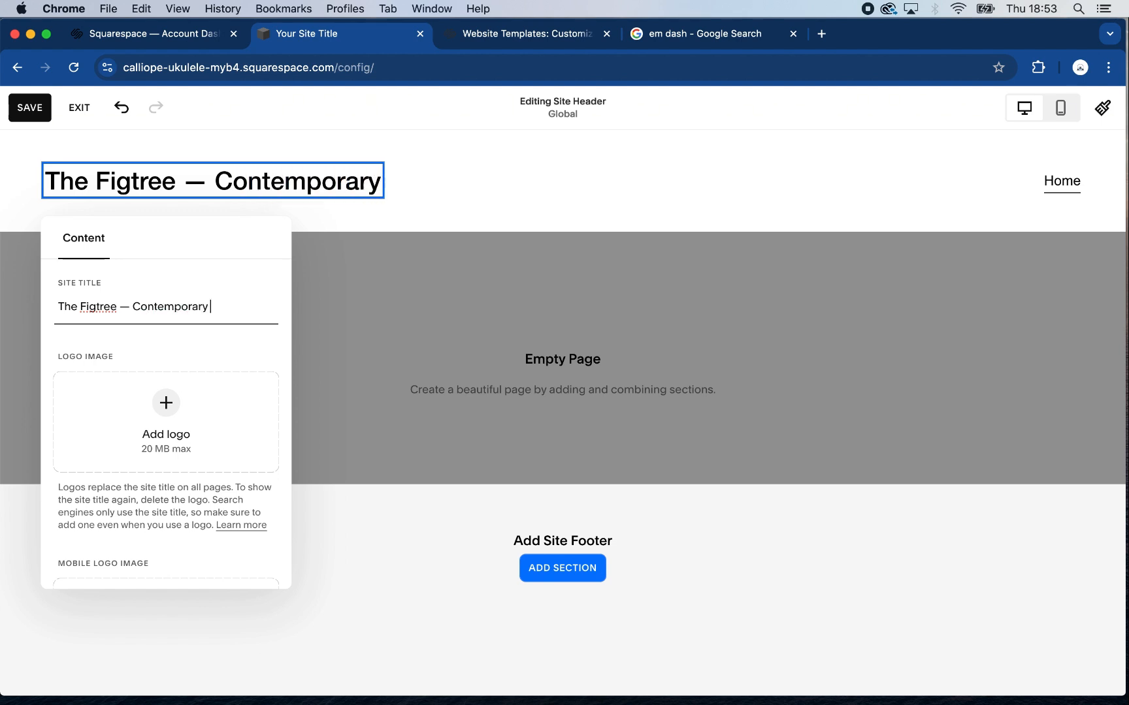
{"action": "type", "text": "Greeek"}
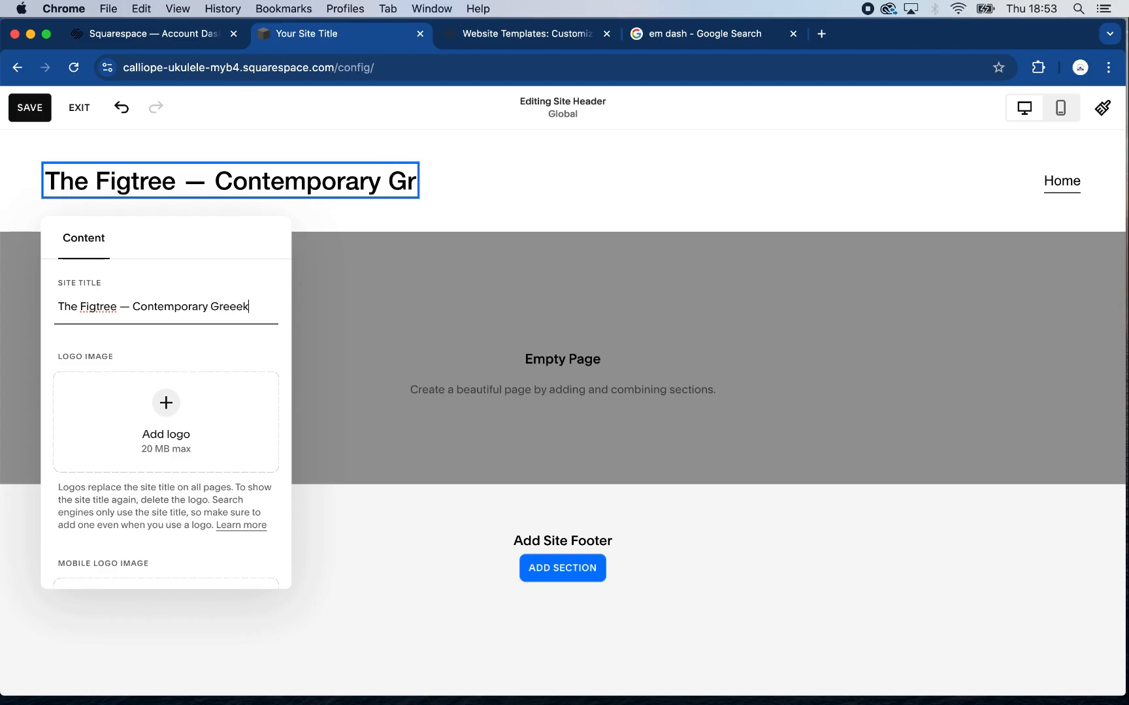
{"action": "key", "text": "BackSpace"}
{"action": "key", "text": "BackSpace"}
{"action": "type", "text": "k C"}
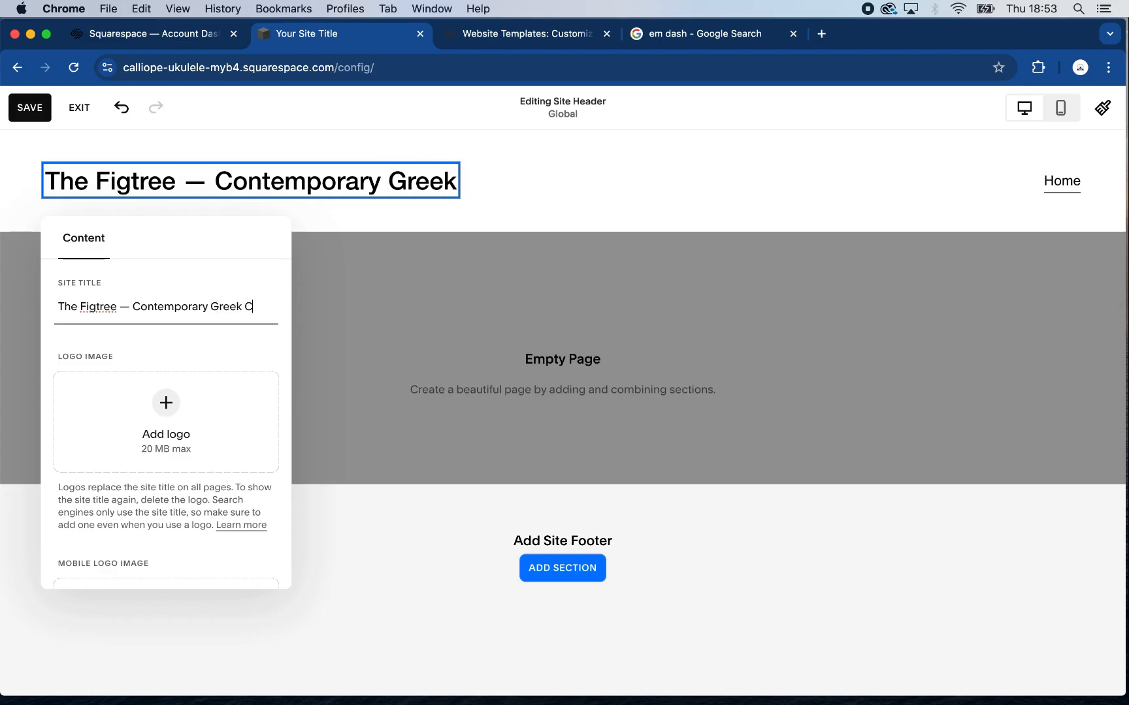
{"action": "type", "text": "uisine"}
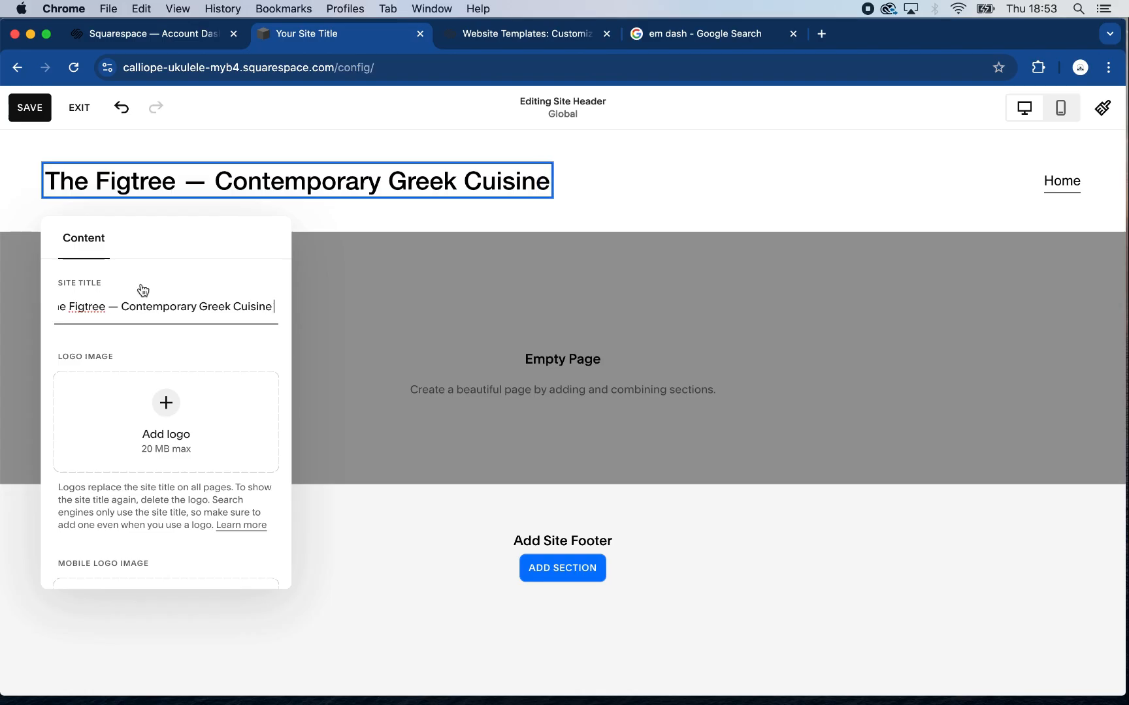
Append an em dash and "Chelsea, London" to the site title, and save the header
{"action": "type", "text": "—"}
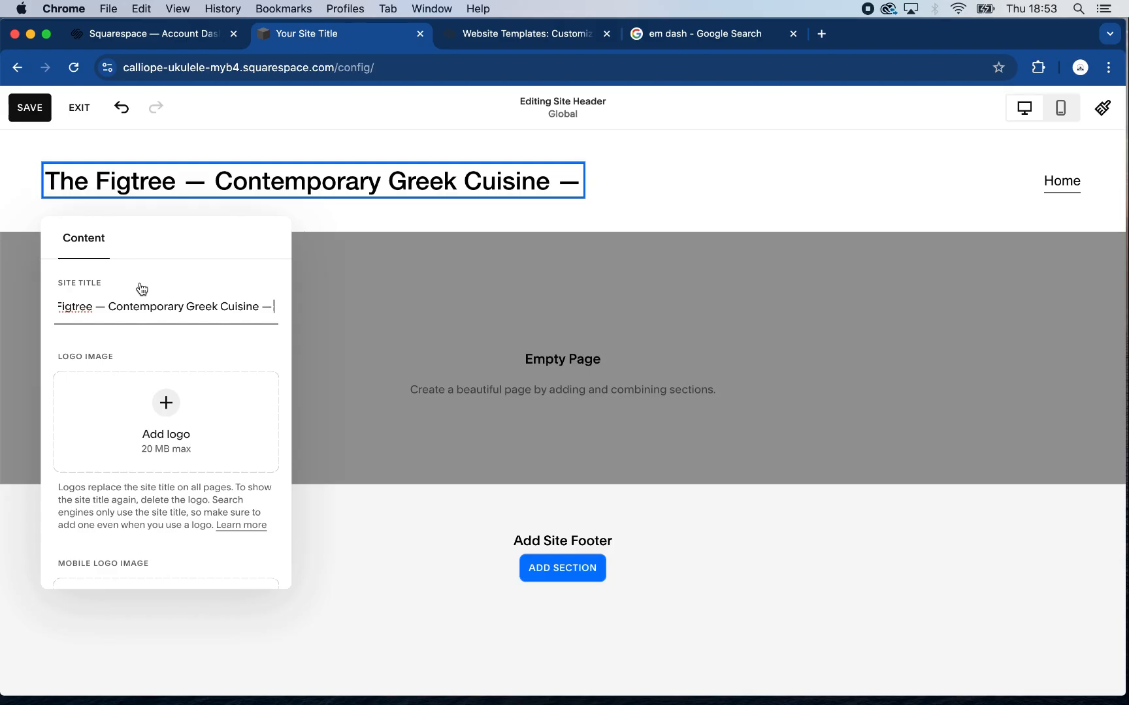
{"action": "type", "text": "Chels"}
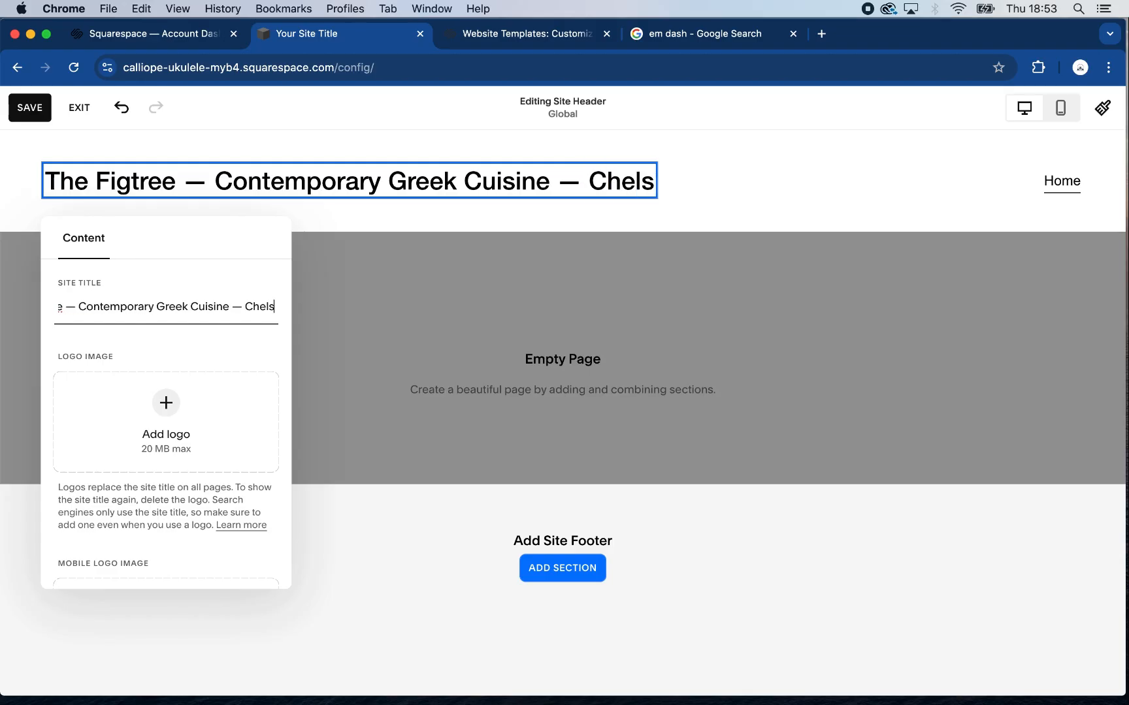
{"action": "type", "text": "ea"}
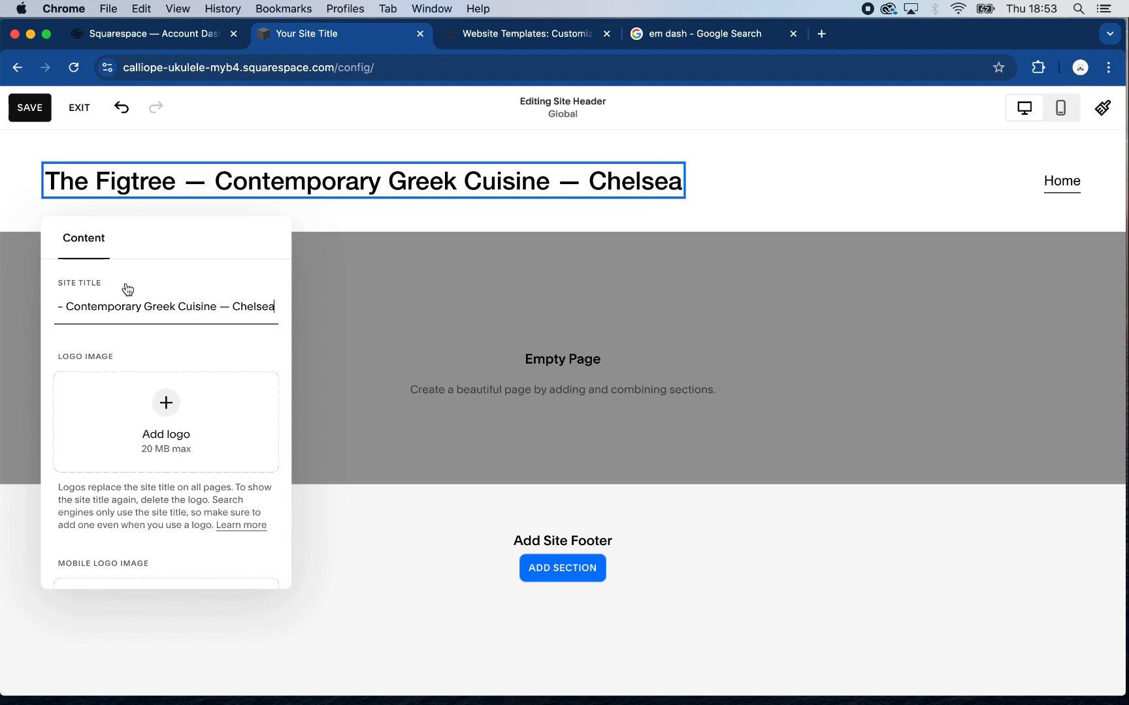
{"action": "type", "text": ", Lond"}
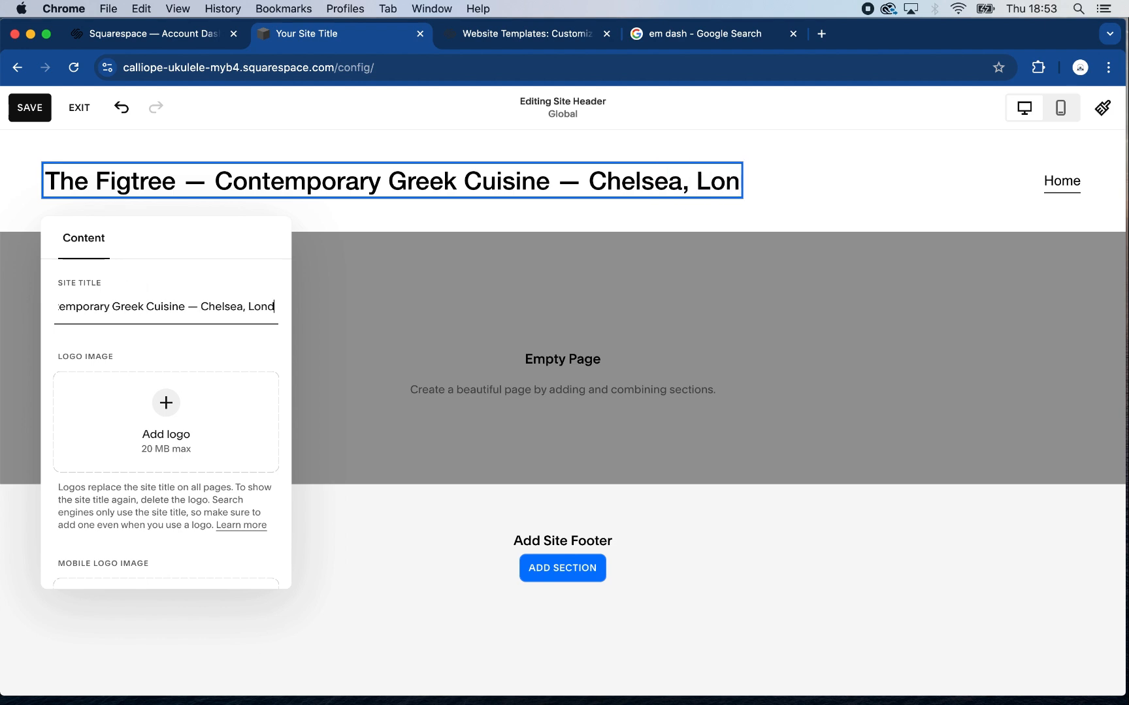
{"action": "type", "text": "on"}
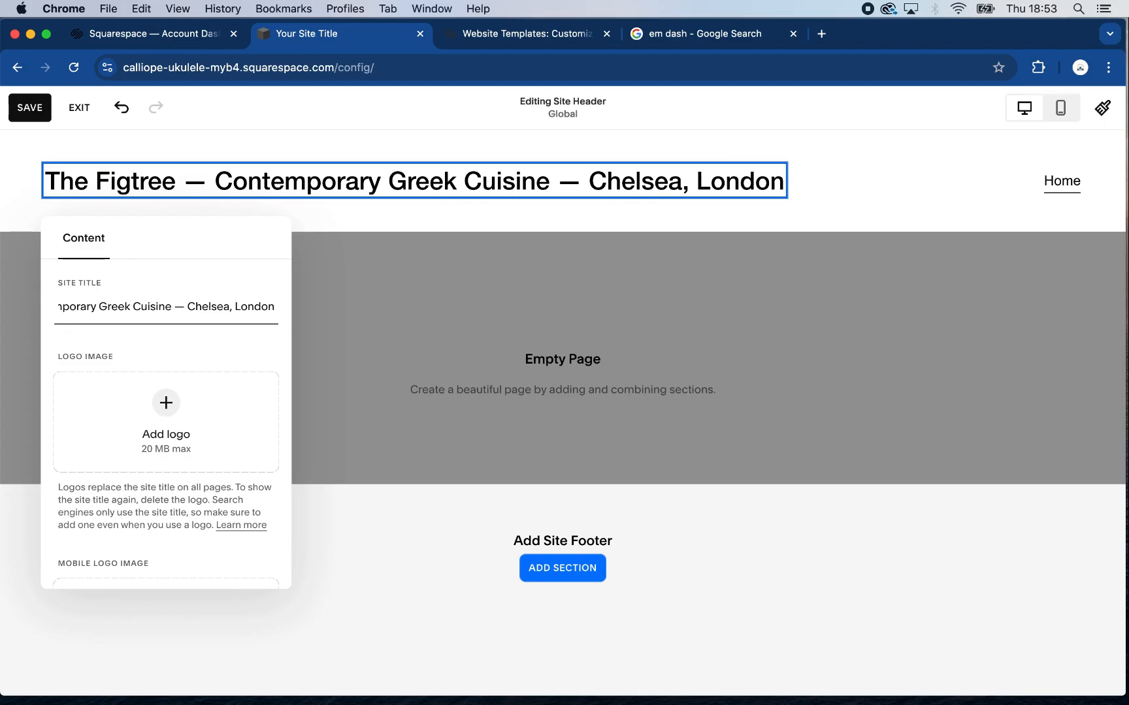
{"action": "left_click", "coordinate": [36, 112]}
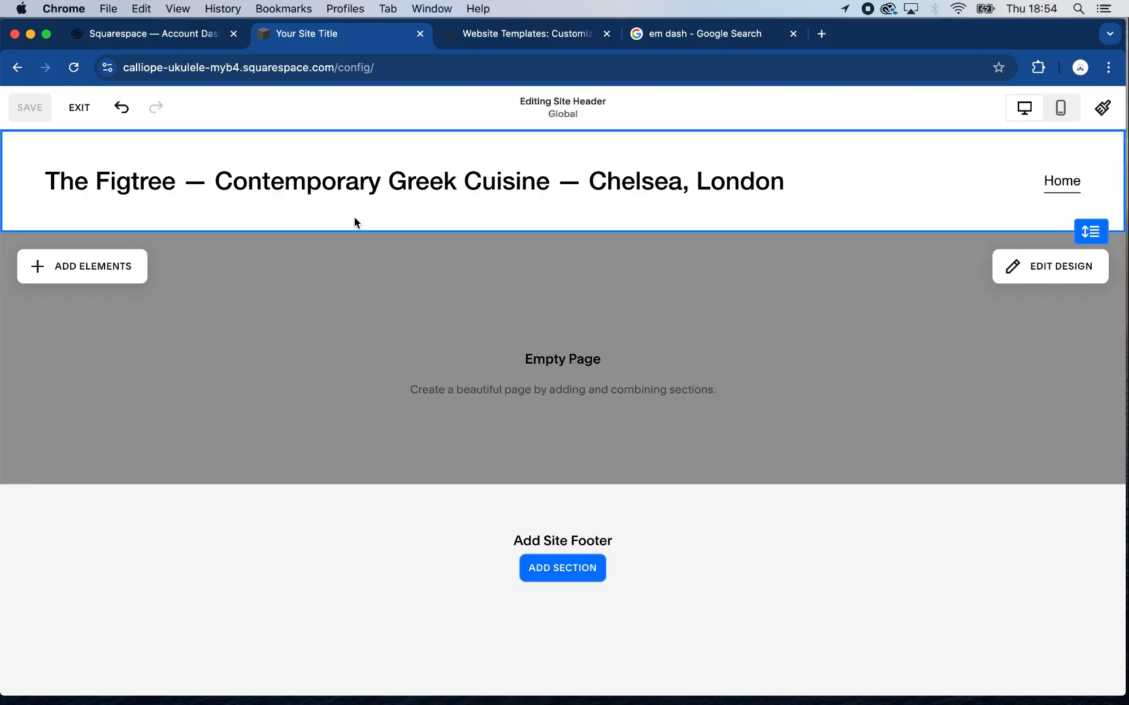
{"action": "left_click", "coordinate": [461, 188]}
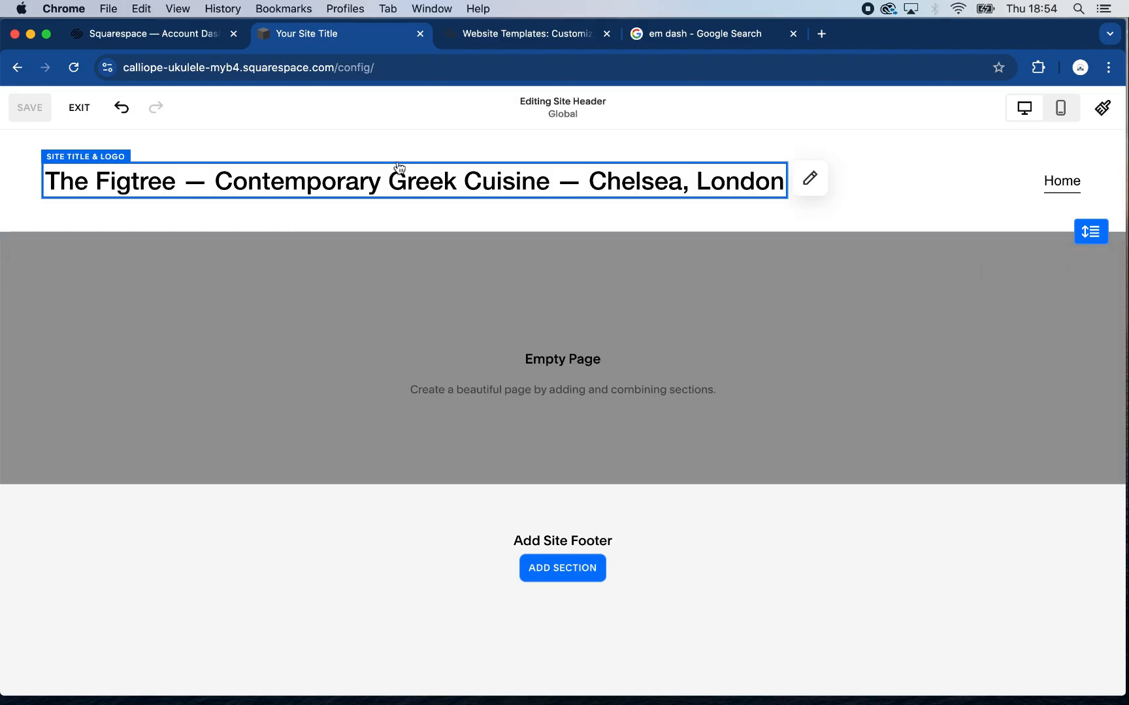
{"action": "left_click", "coordinate": [810, 178]}
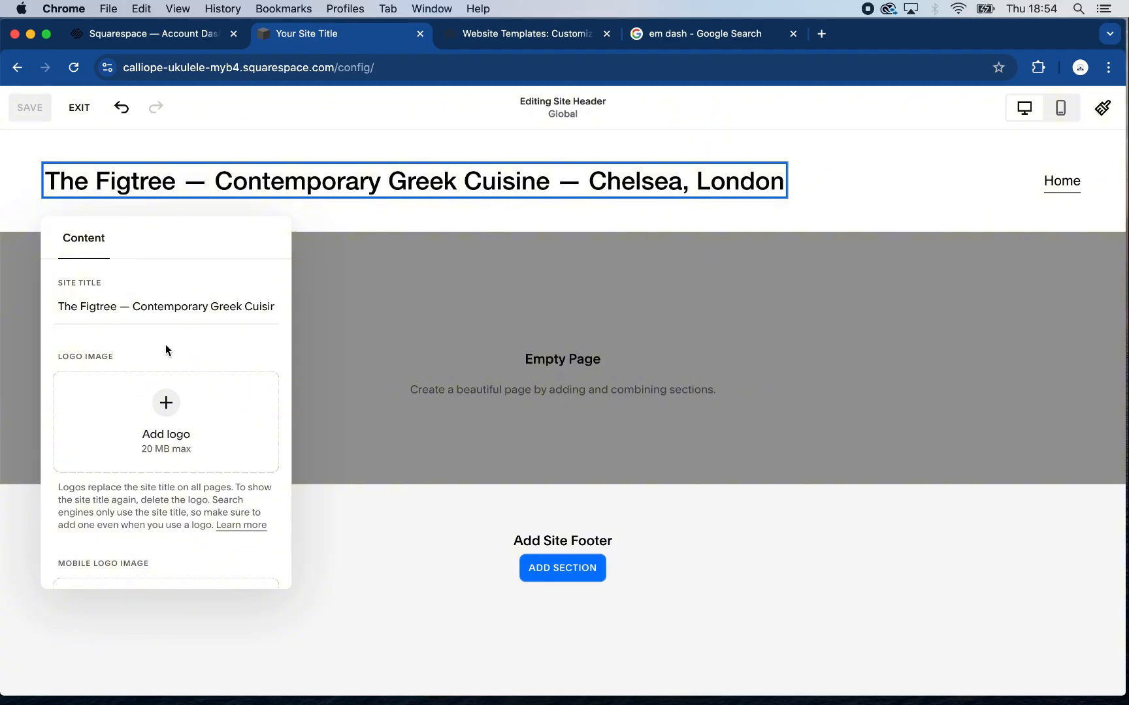
{"action": "left_click", "coordinate": [167, 402]}
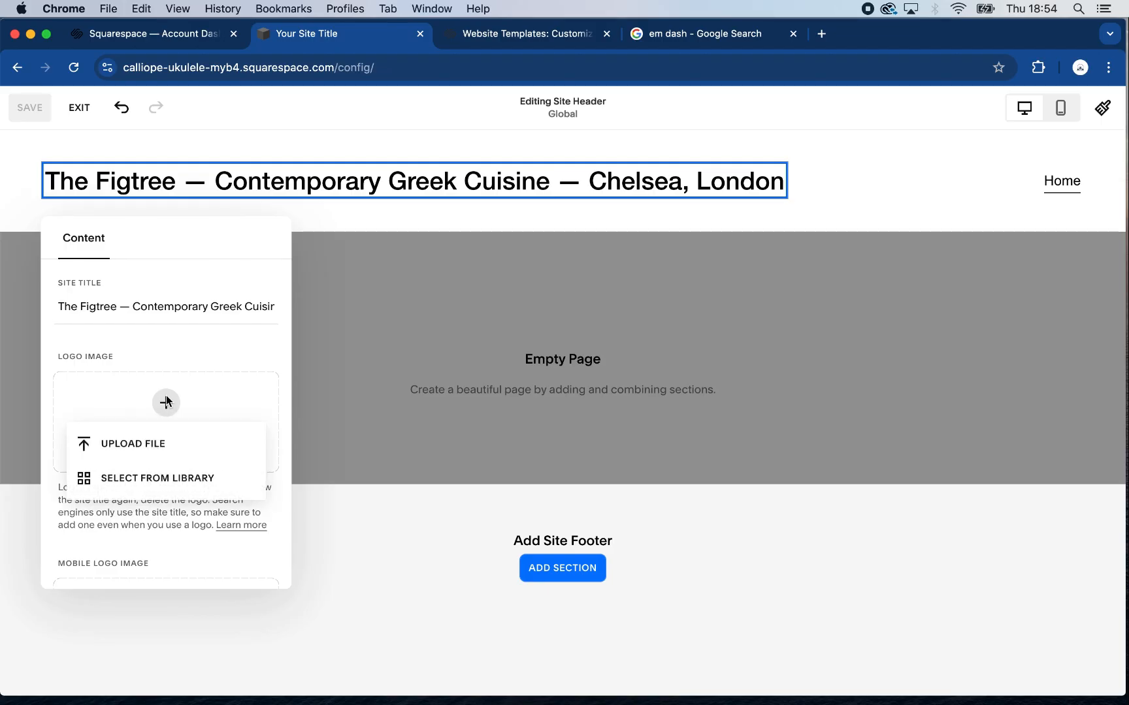
{"action": "left_click", "coordinate": [154, 445]}
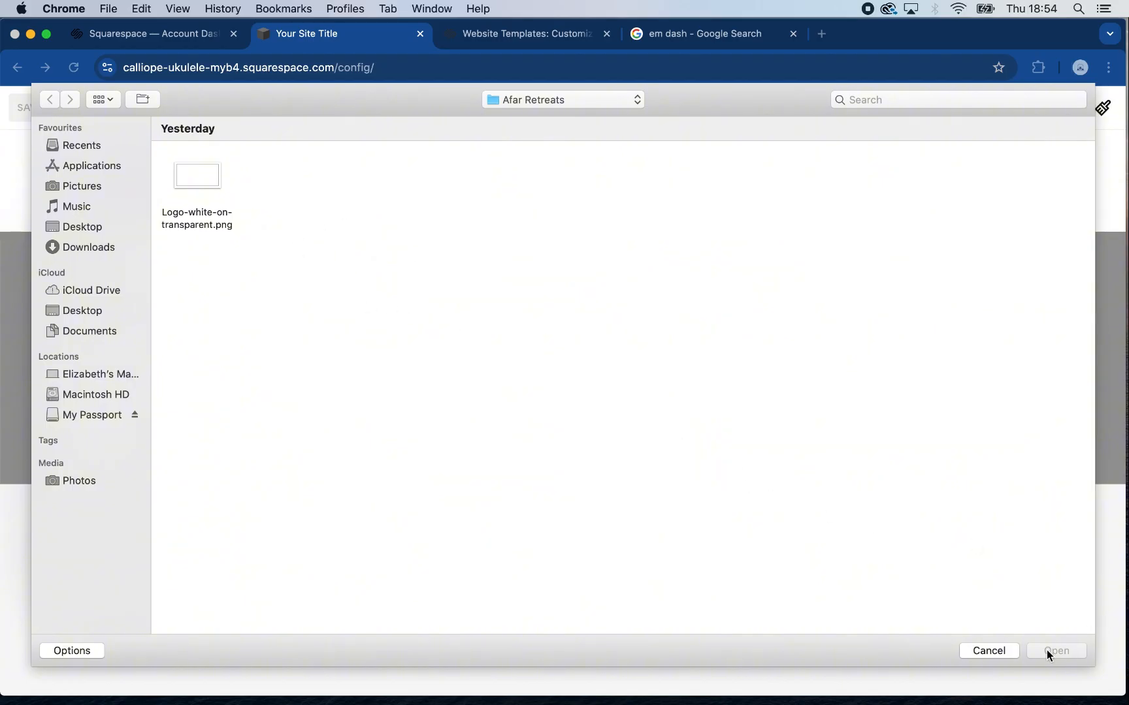
{"action": "left_click", "coordinate": [988, 651]}
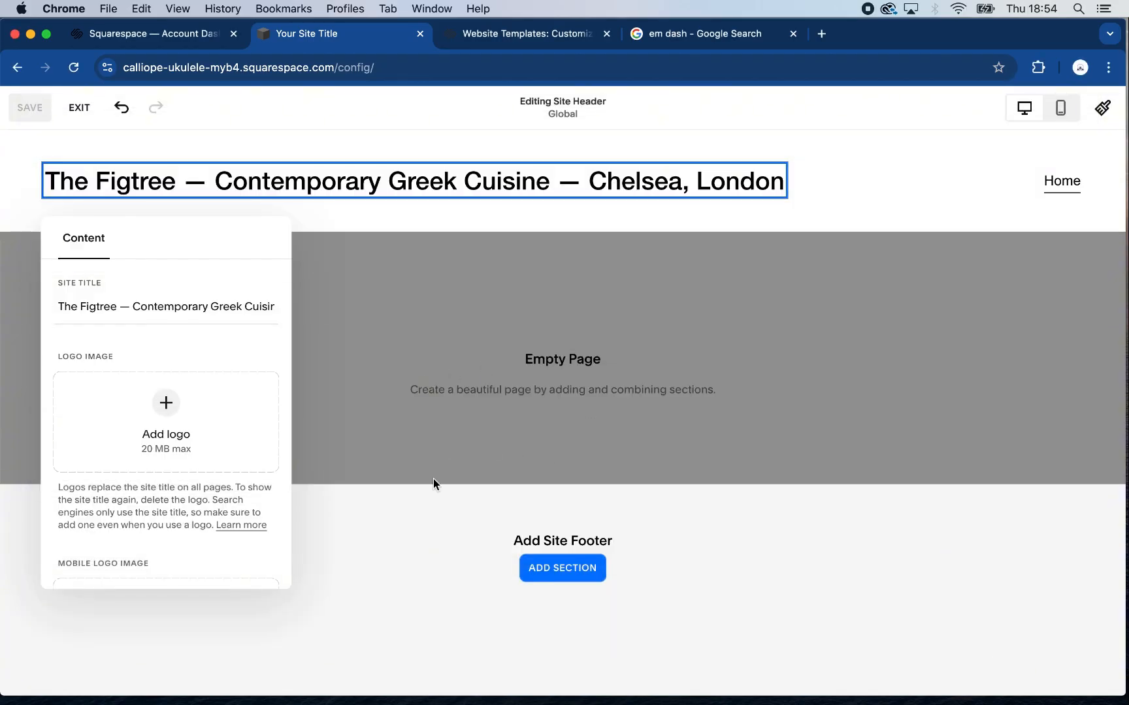
{"action": "left_click", "coordinate": [411, 445]}
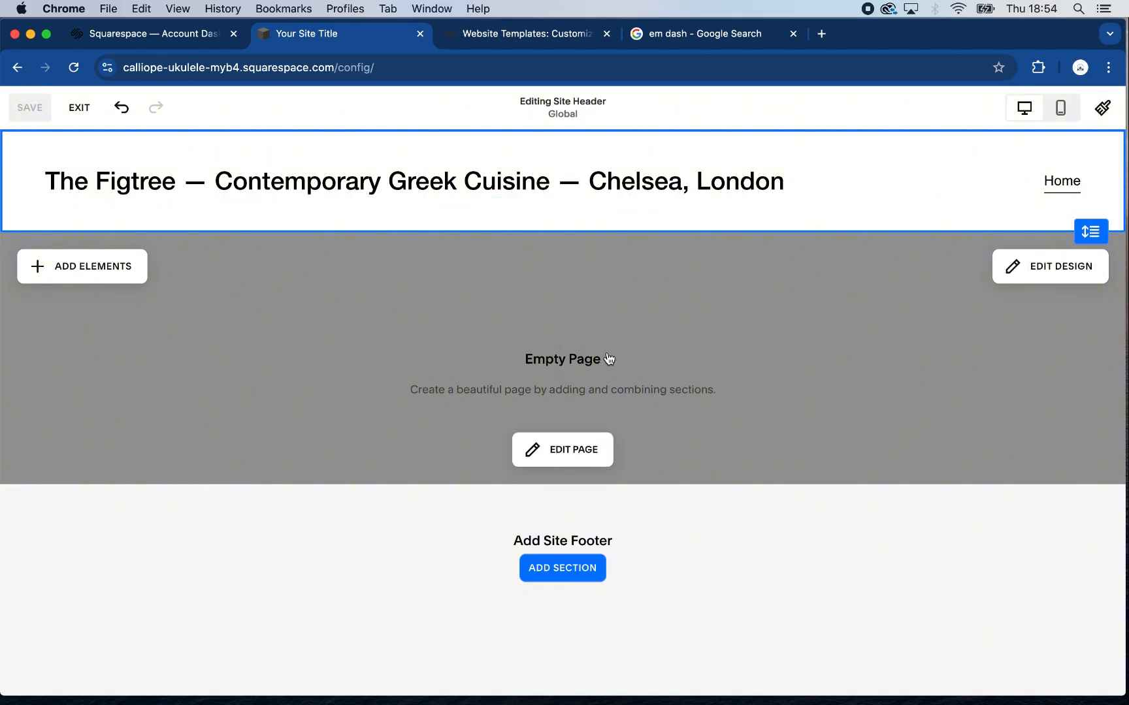
Exit the header editor and examine the built-in site ID at the start of the site's web address
{"action": "left_click", "coordinate": [79, 109]}
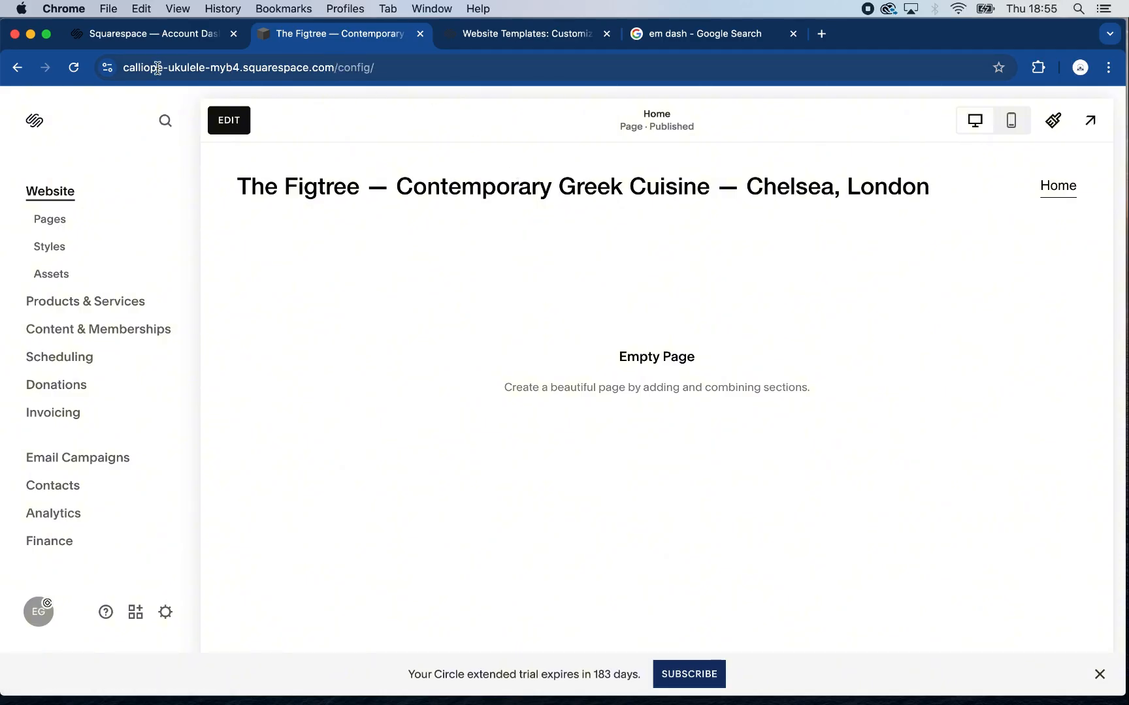
{"action": "left_click_drag", "start_coordinate": [122, 69], "coordinate": [279, 68]}
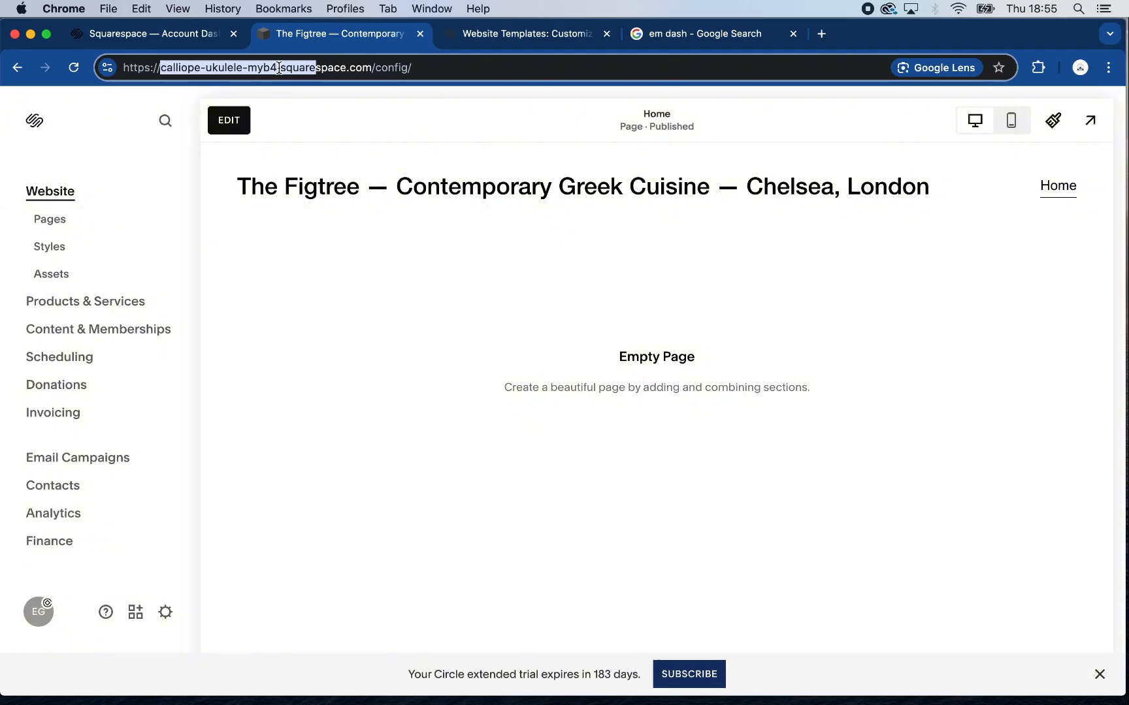
{"action": "left_click", "coordinate": [356, 68]}
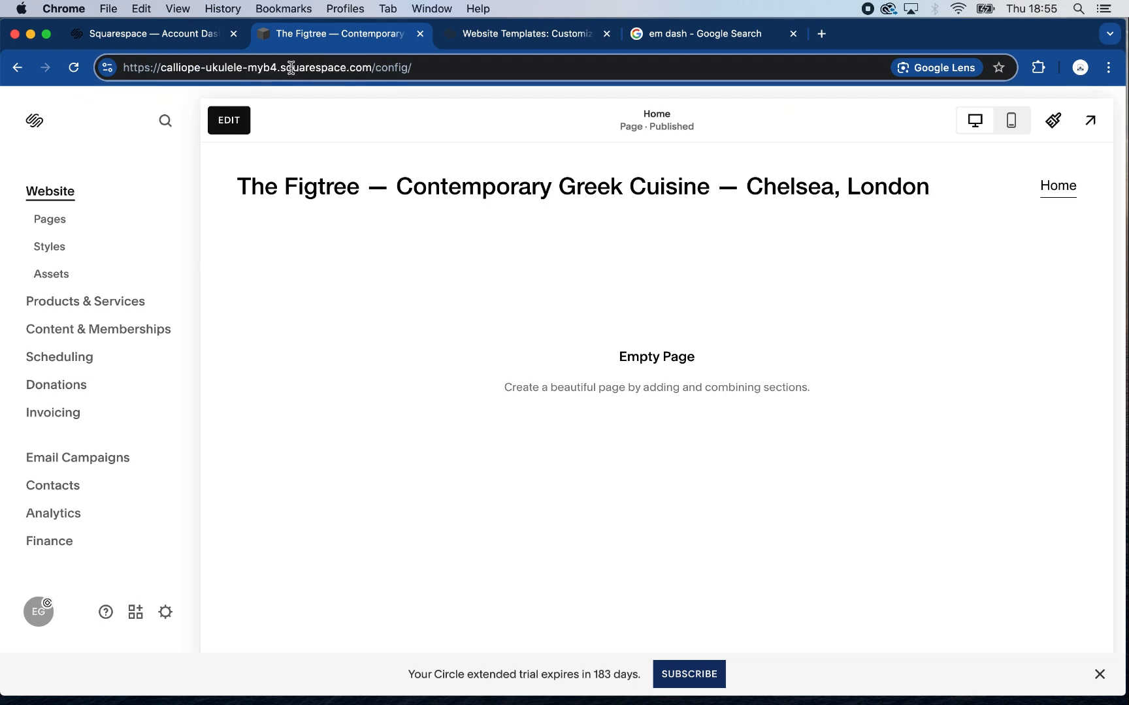
{"action": "left_click_drag", "start_coordinate": [277, 67], "coordinate": [164, 71]}
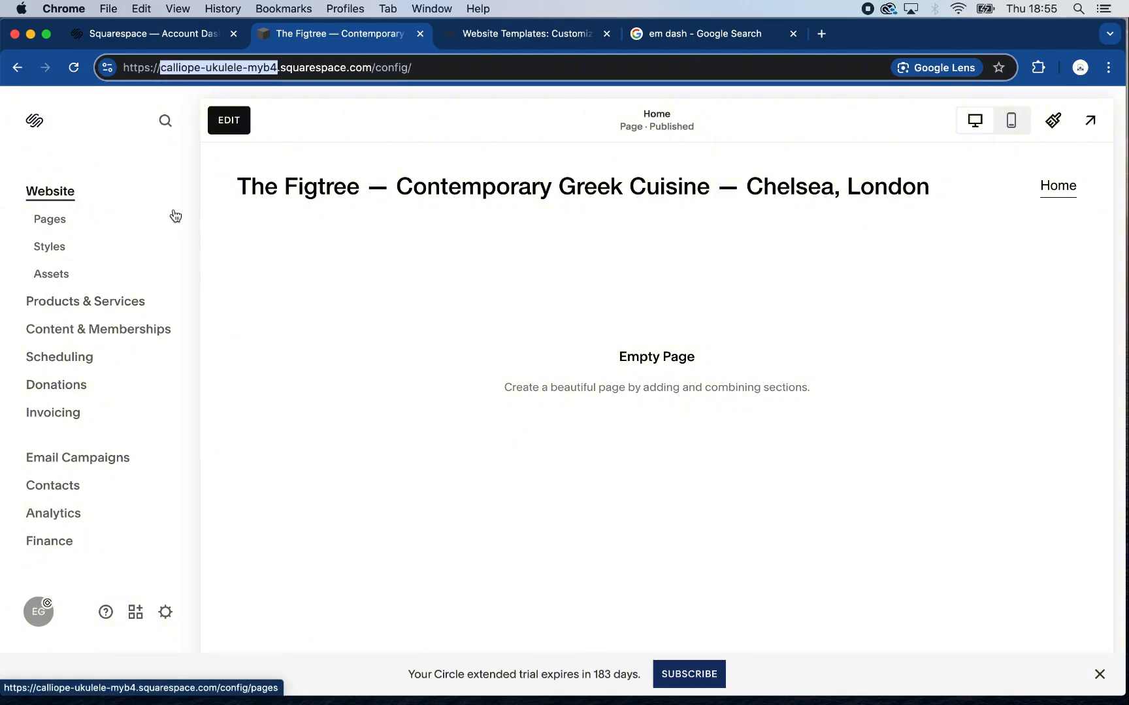
Open the website's domain settings and show the details of its built-in Squarespace domain
{"action": "left_click", "coordinate": [166, 613]}
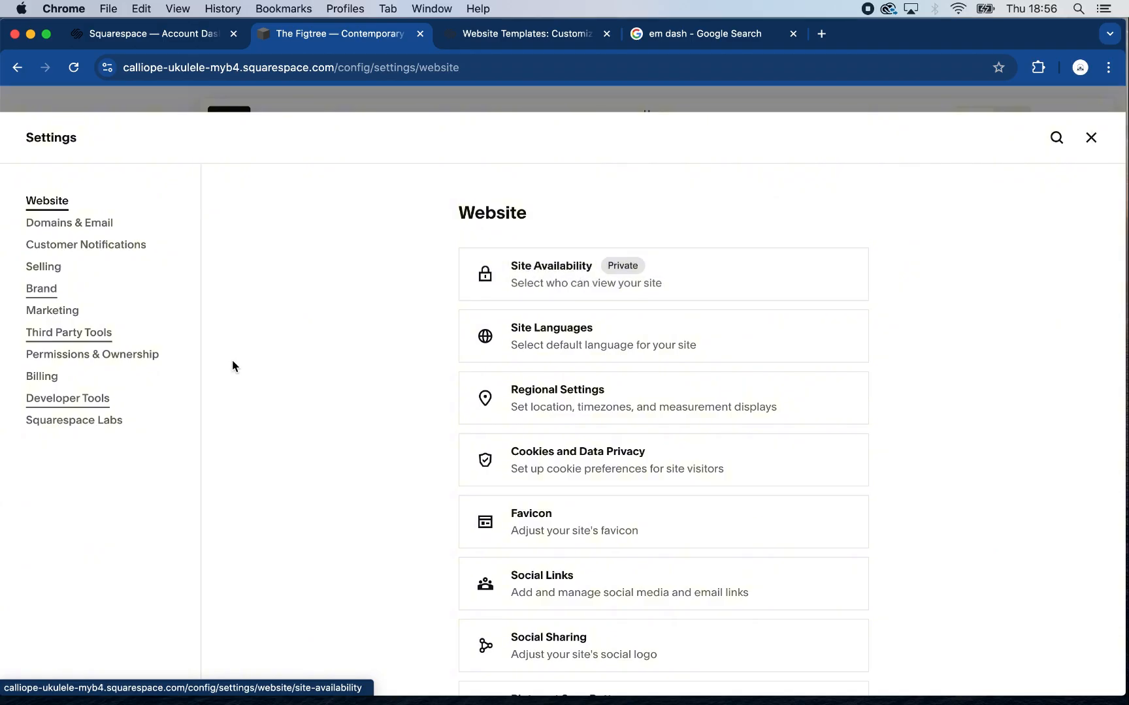
{"action": "left_click", "coordinate": [94, 225]}
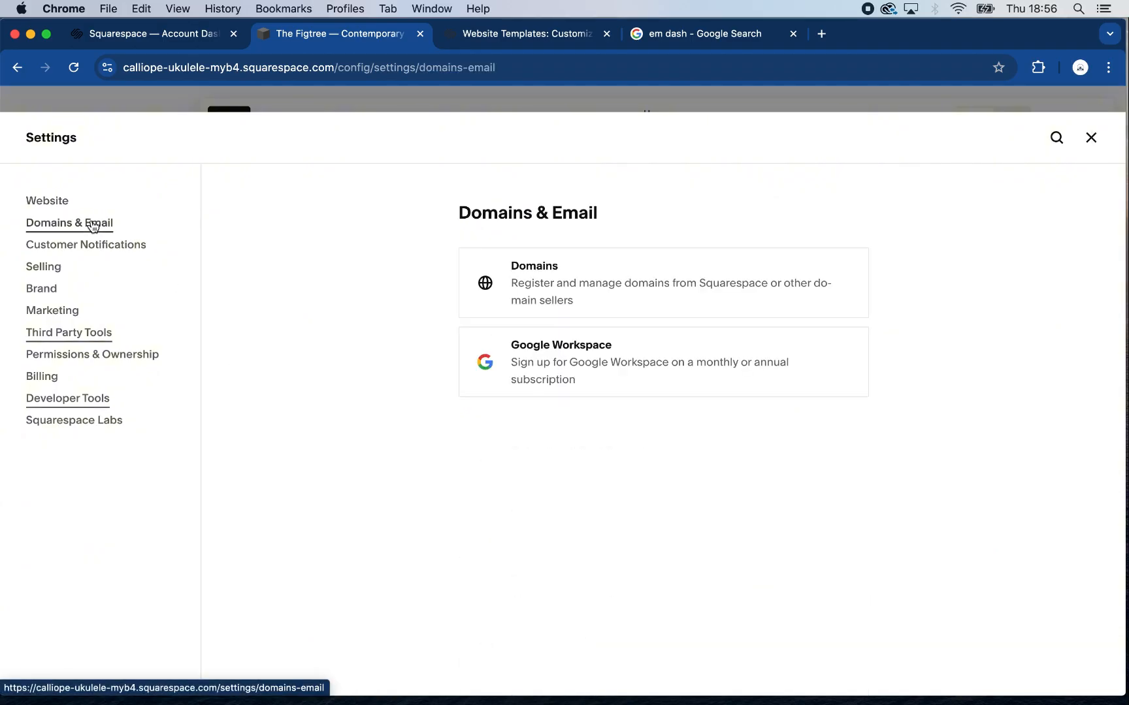
{"action": "left_click", "coordinate": [654, 285]}
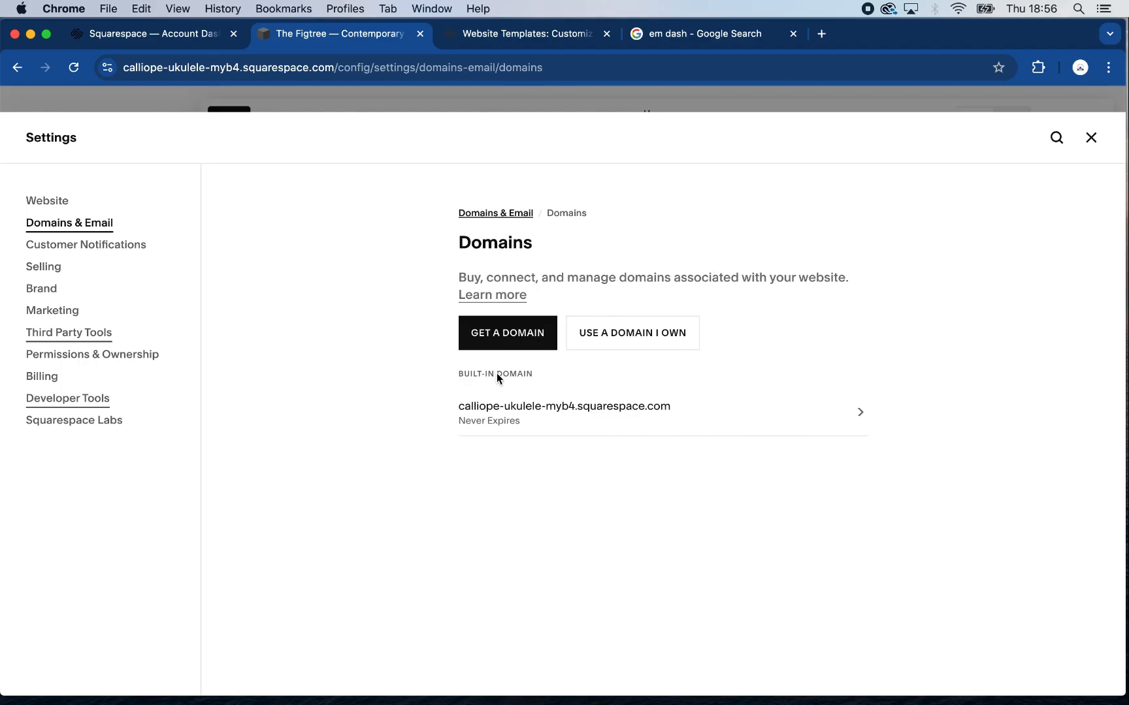
{"action": "left_click", "coordinate": [698, 413]}
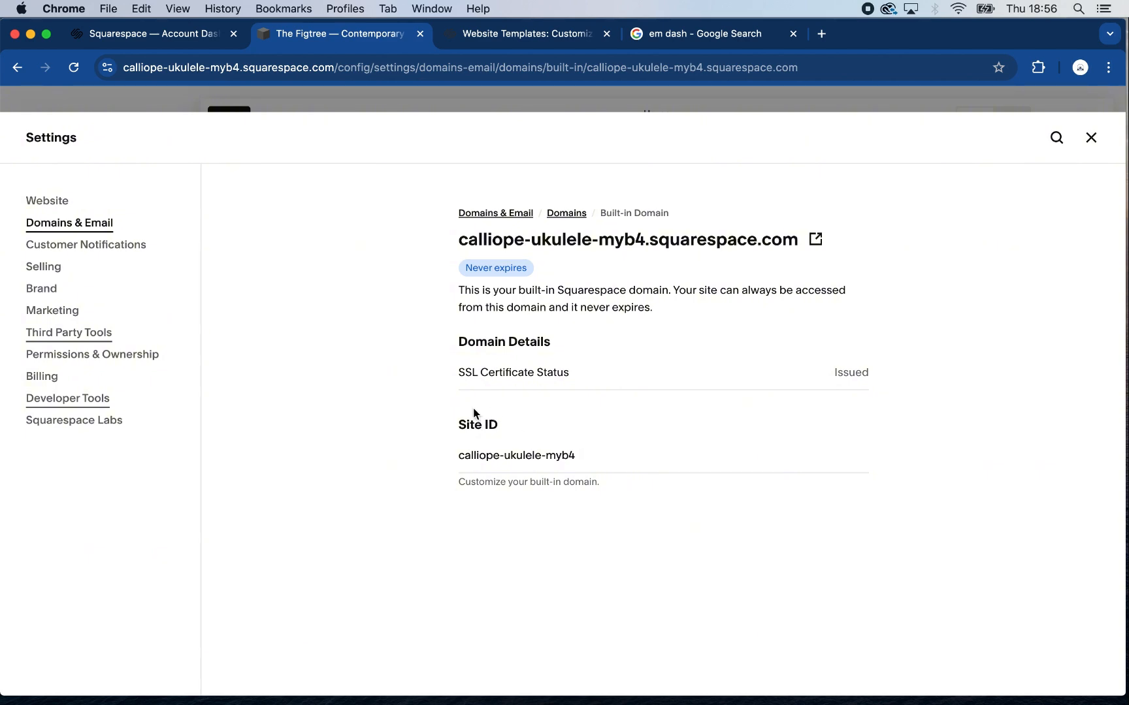
Set the built-in domain's Site ID to "the-figtree-restaurant", save it and confirm the site URL change
{"action": "triple_click", "coordinate": [513, 455]}
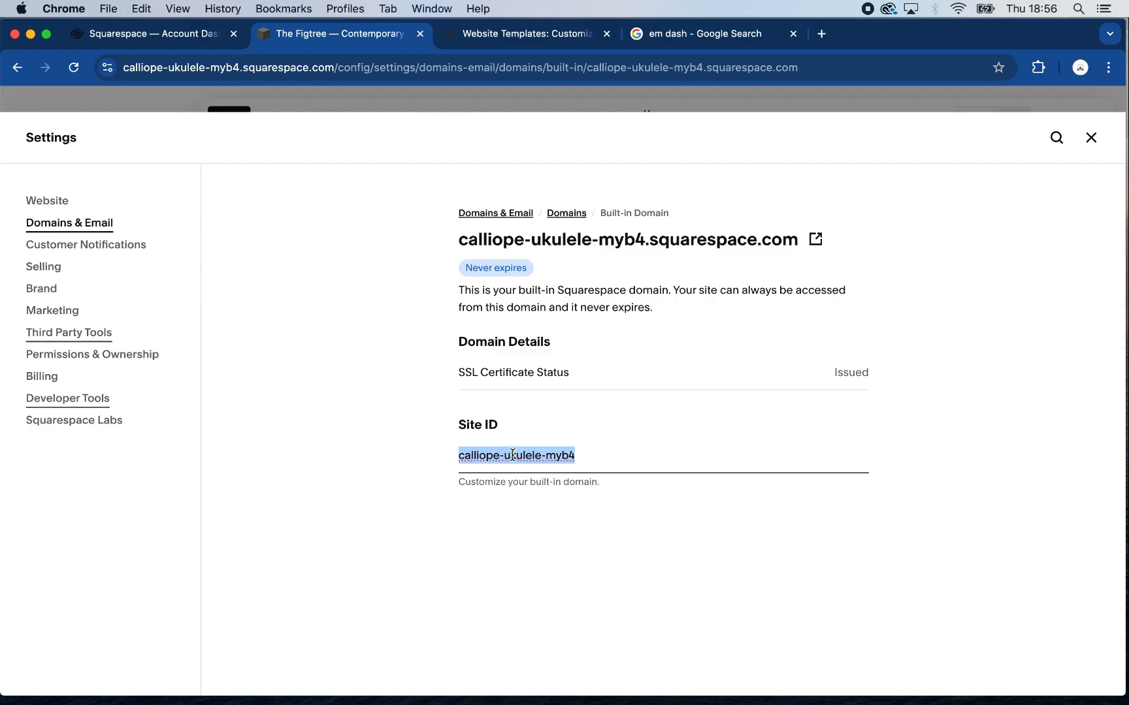
{"action": "type", "text": "the-"}
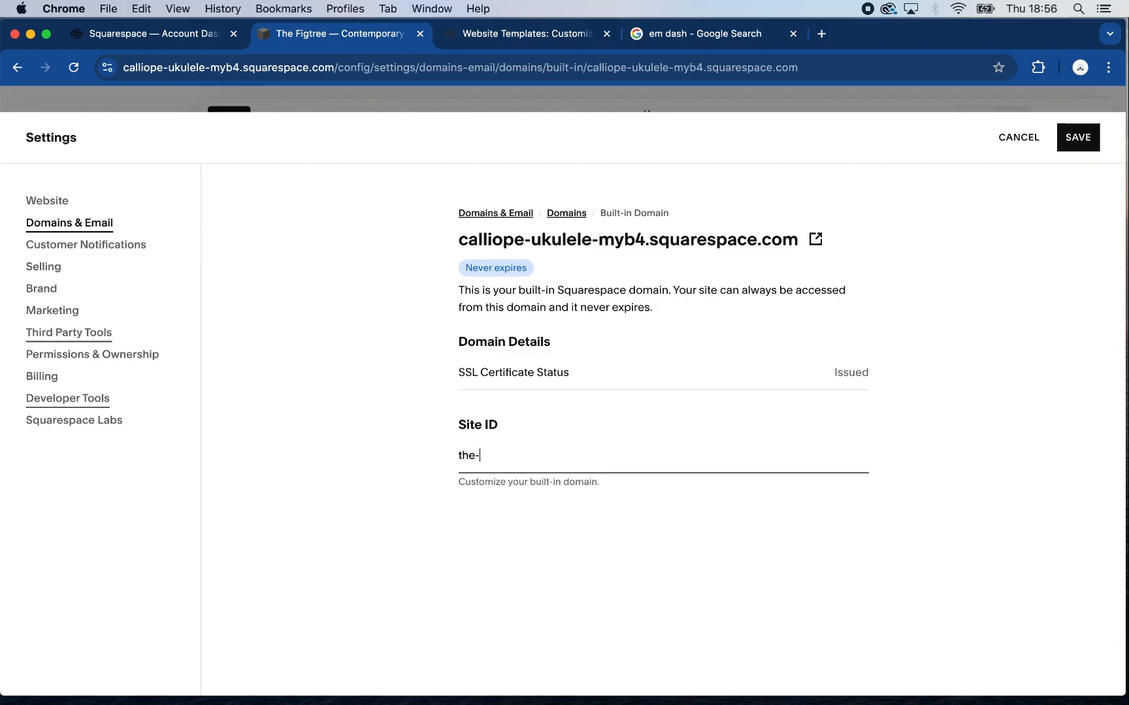
{"action": "type", "text": "figtree-restaurant"}
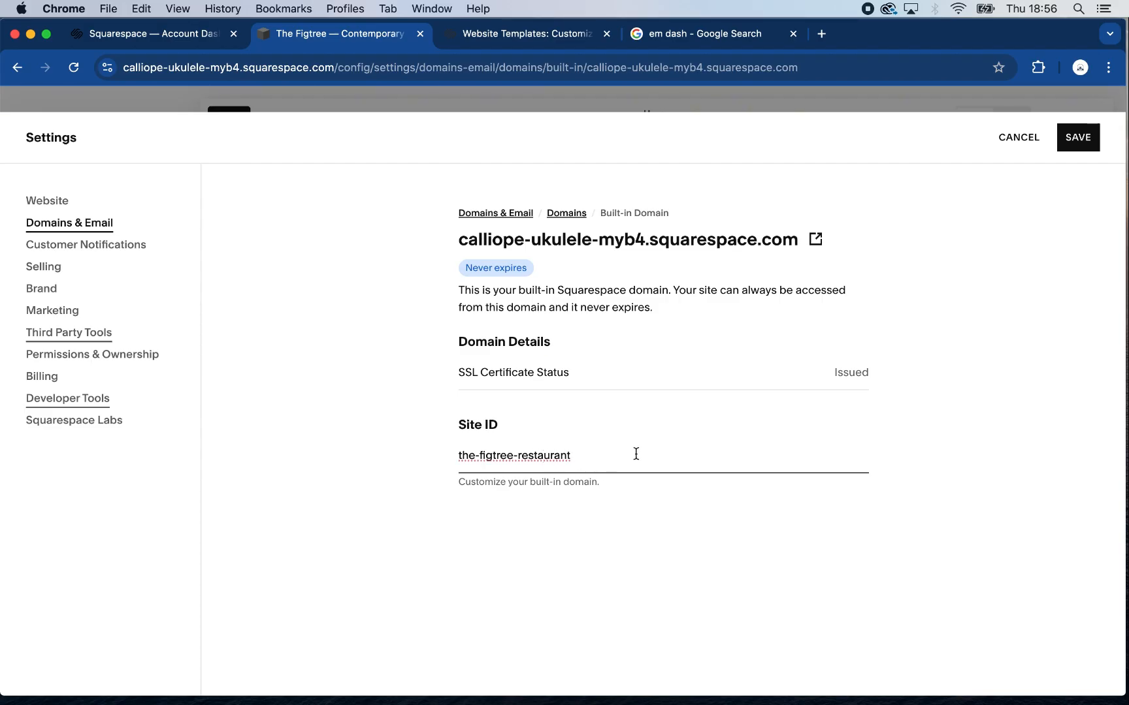
{"action": "left_click", "coordinate": [1078, 139]}
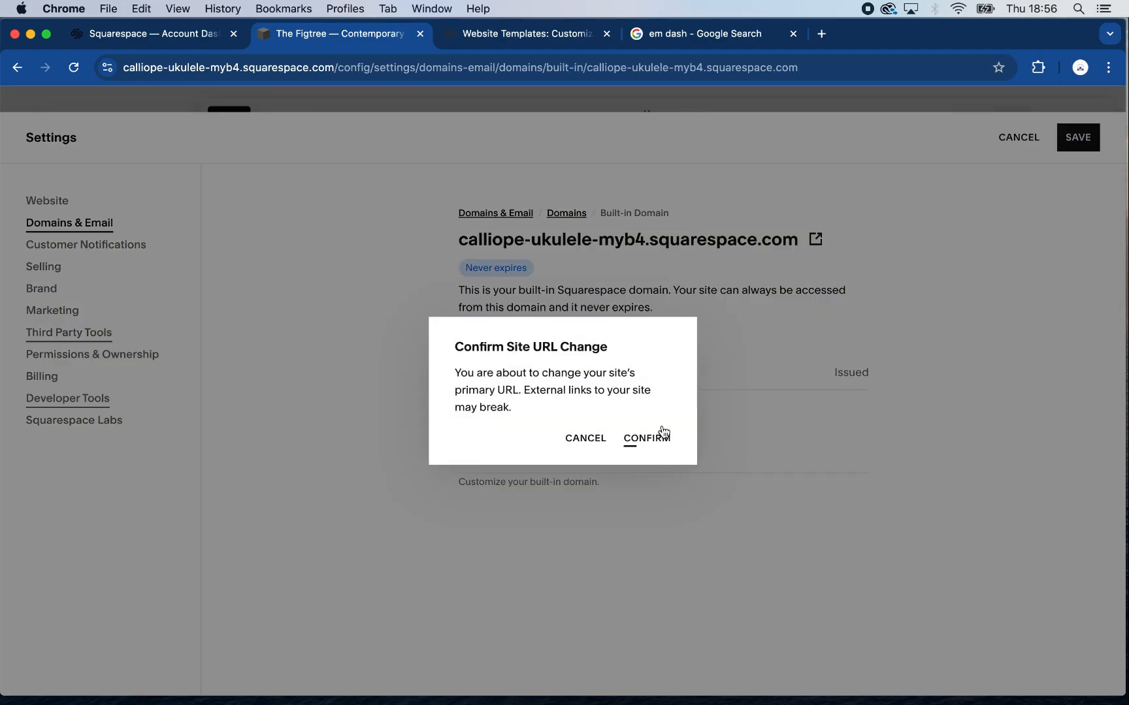
{"action": "left_click", "coordinate": [661, 432]}
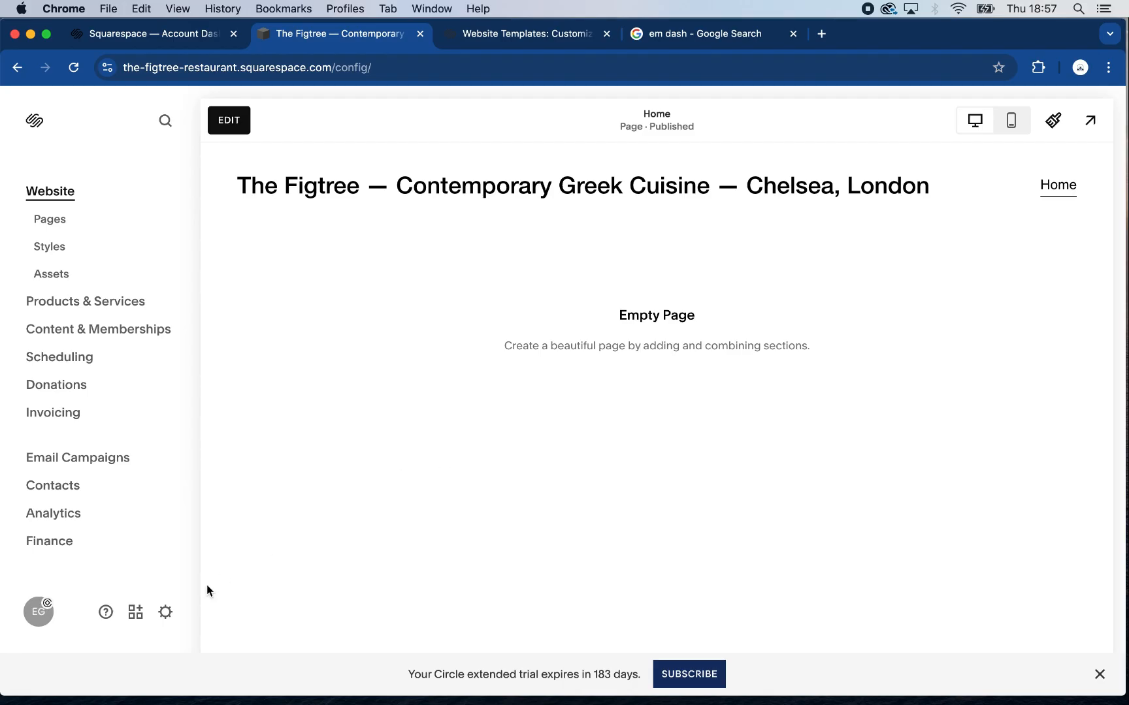
Set the website's Site Availability to Password Protected, enter a site password and save the setting
{"action": "left_click", "coordinate": [167, 613]}
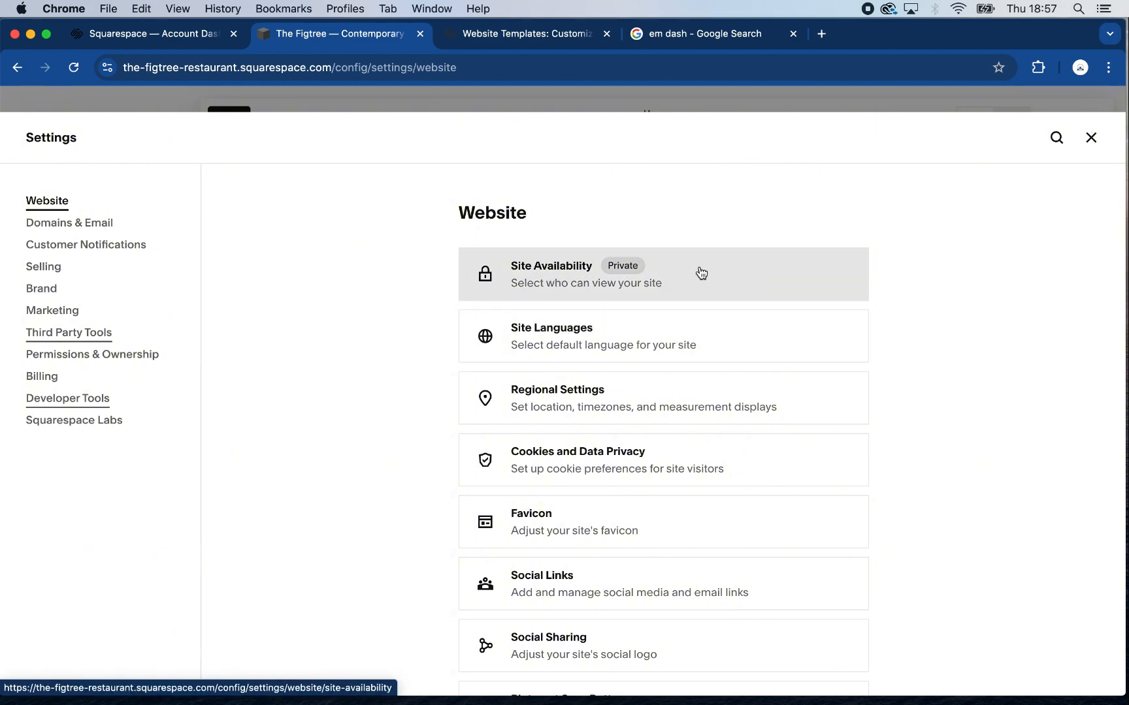
{"action": "left_click", "coordinate": [729, 277]}
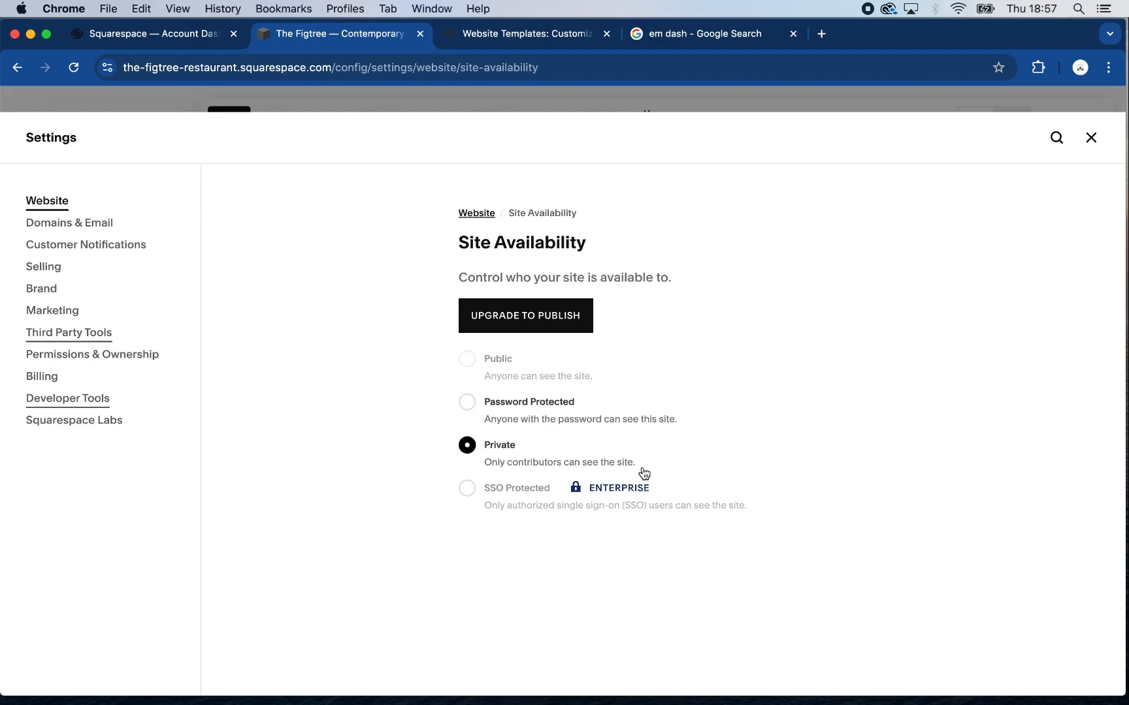
{"action": "mouse_move", "coordinate": [570, 357]}
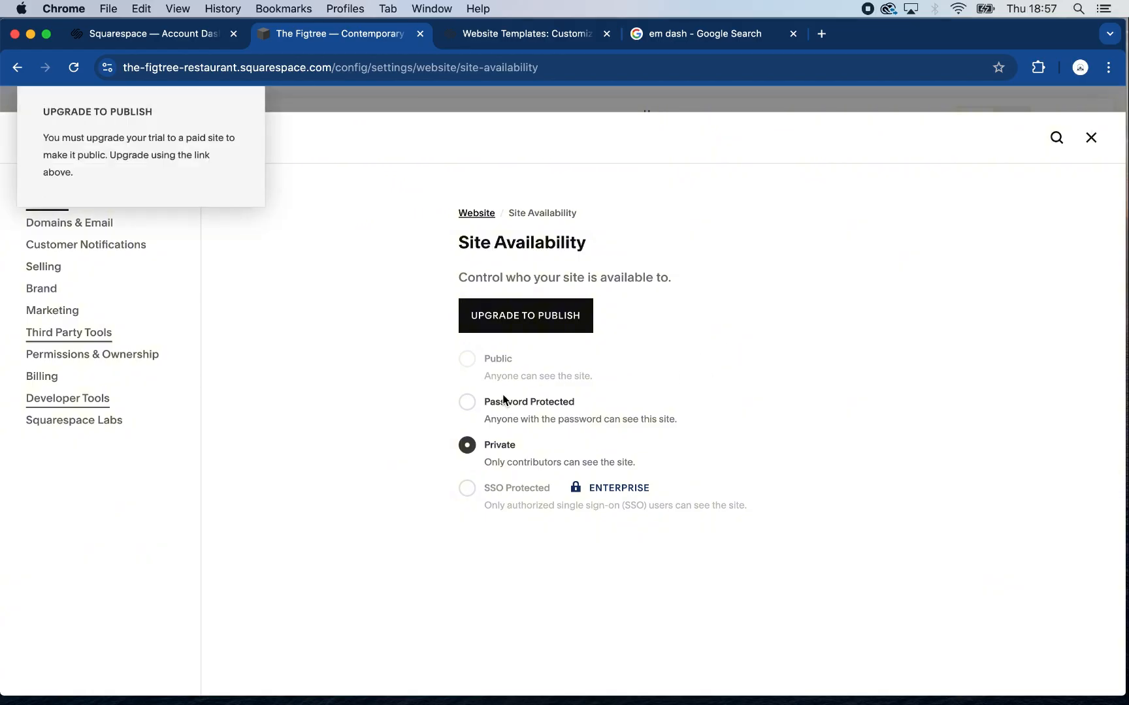
{"action": "left_click", "coordinate": [468, 406]}
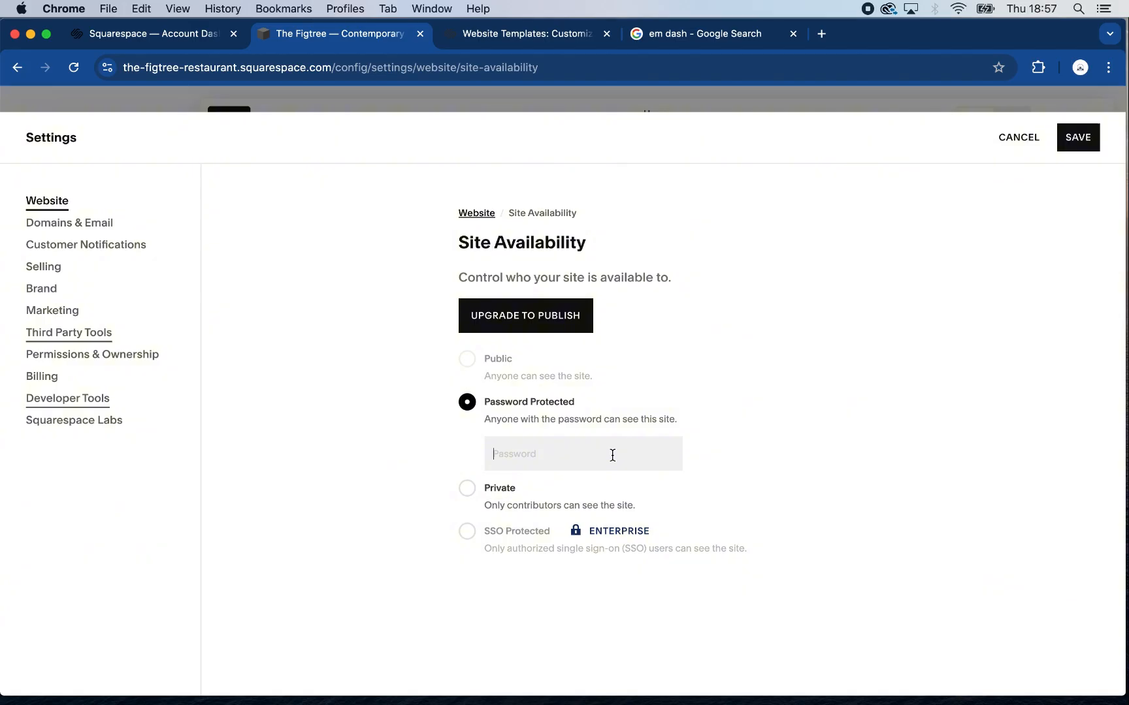
{"action": "left_click", "coordinate": [613, 456]}
{"action": "type", "text": "••••••••••••••••"}
{"action": "left_click", "coordinate": [1065, 138]}
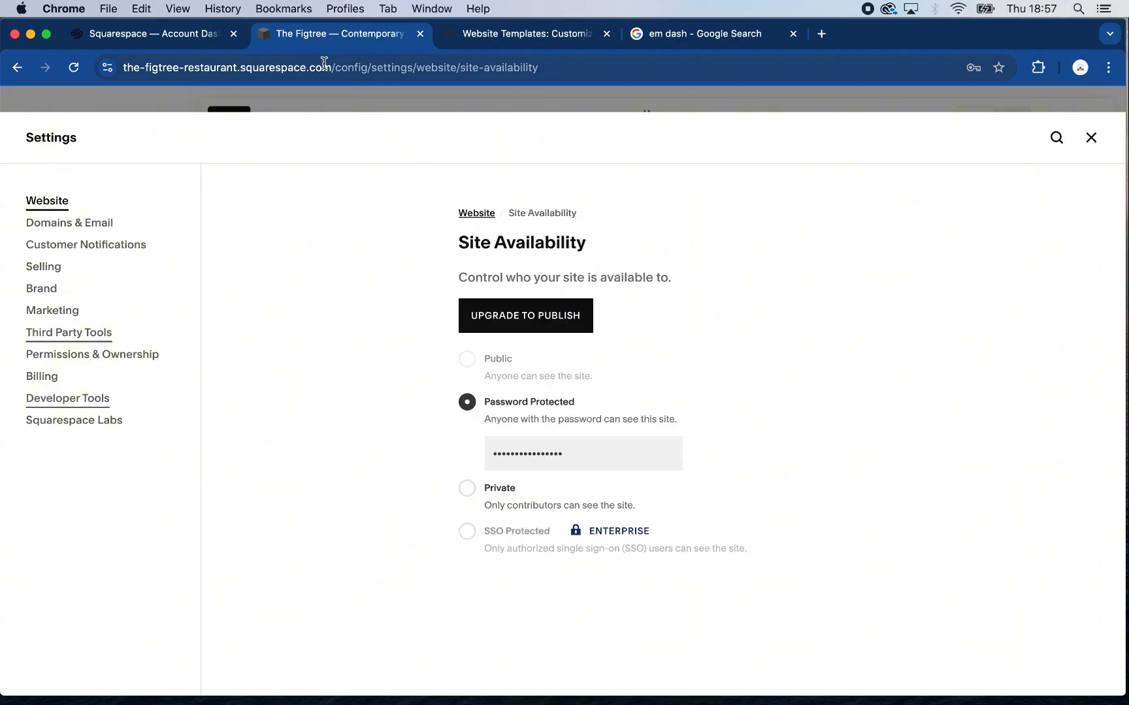
Highlight the site's base web address for sharing, and close the settings without storing the password in the browser
{"action": "left_click_drag", "start_coordinate": [332, 67], "coordinate": [124, 68]}
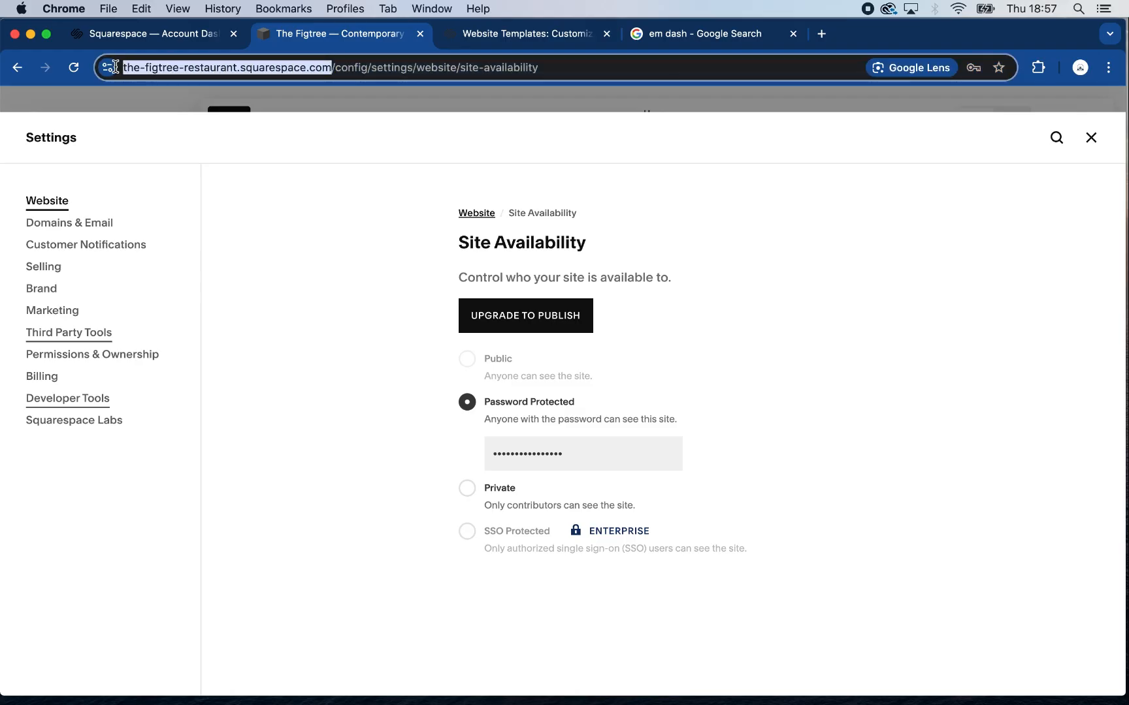
{"action": "left_click_drag", "start_coordinate": [115, 67], "coordinate": [115, 67]}
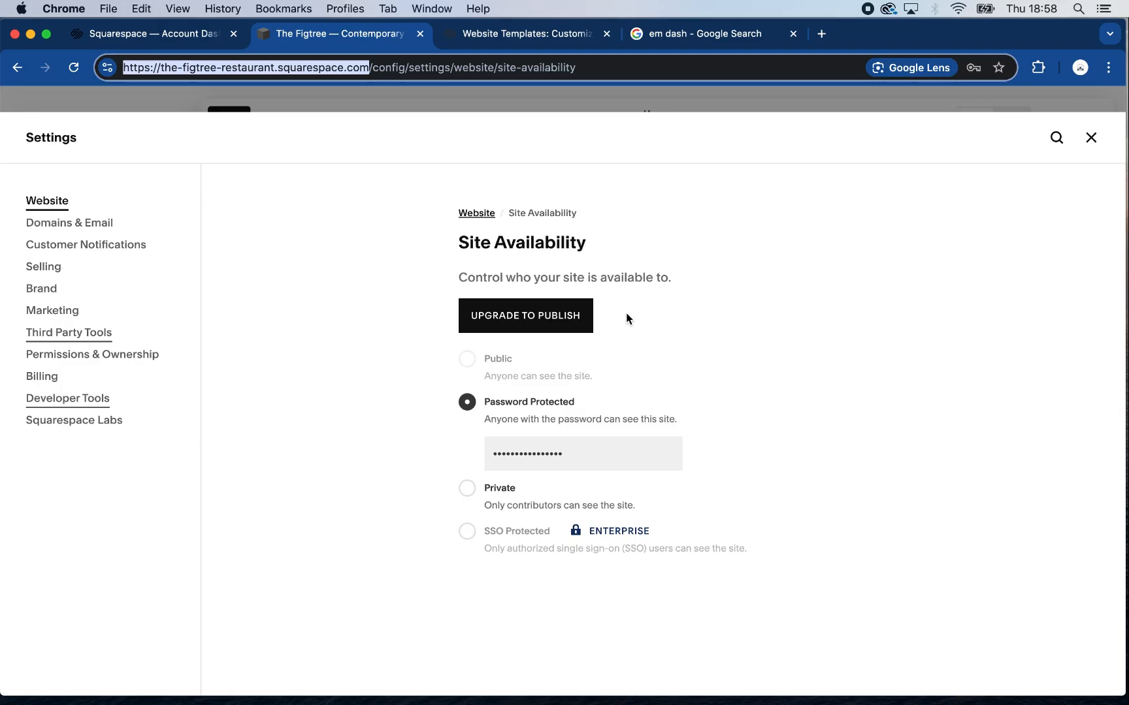
{"action": "left_click", "coordinate": [1090, 138]}
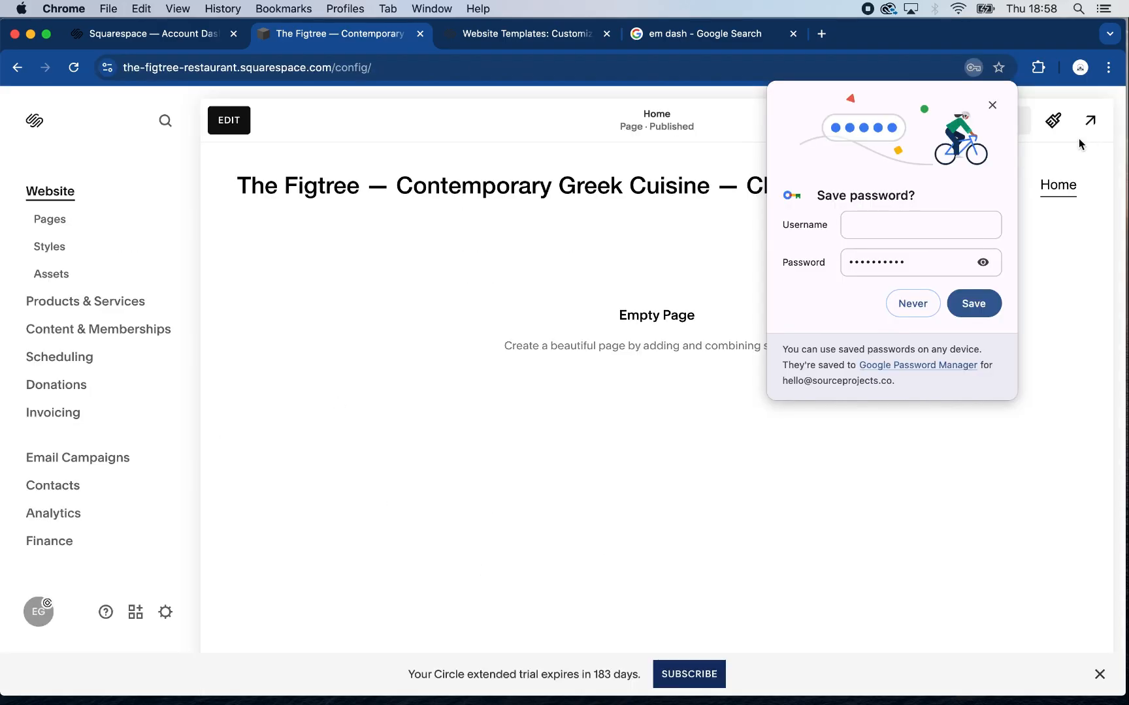
{"action": "left_click", "coordinate": [993, 106]}
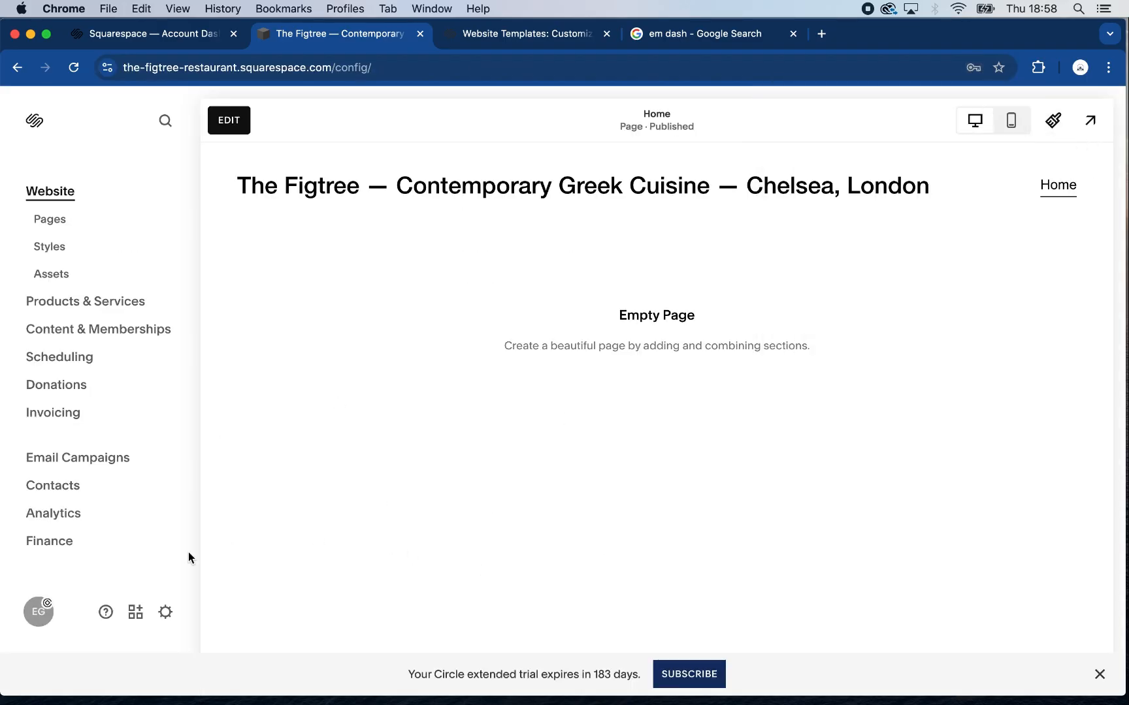
Open the website's Favicon settings and examine the recommended icon file format and size
{"action": "left_click", "coordinate": [165, 612]}
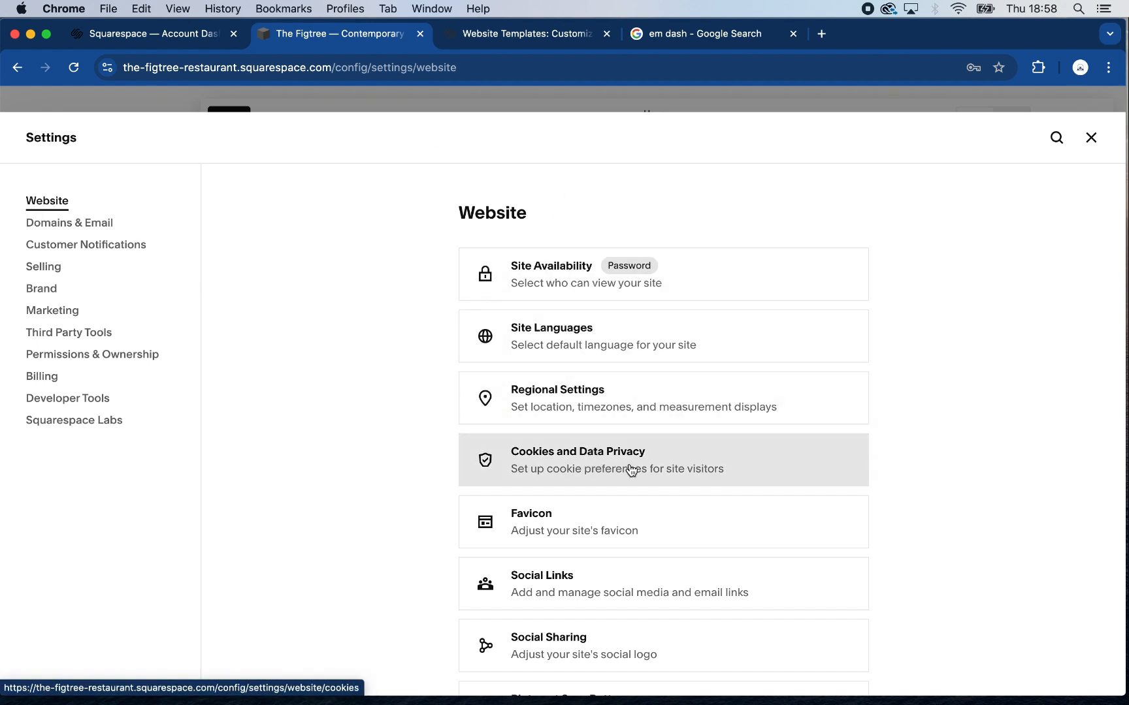
{"action": "left_click", "coordinate": [668, 525]}
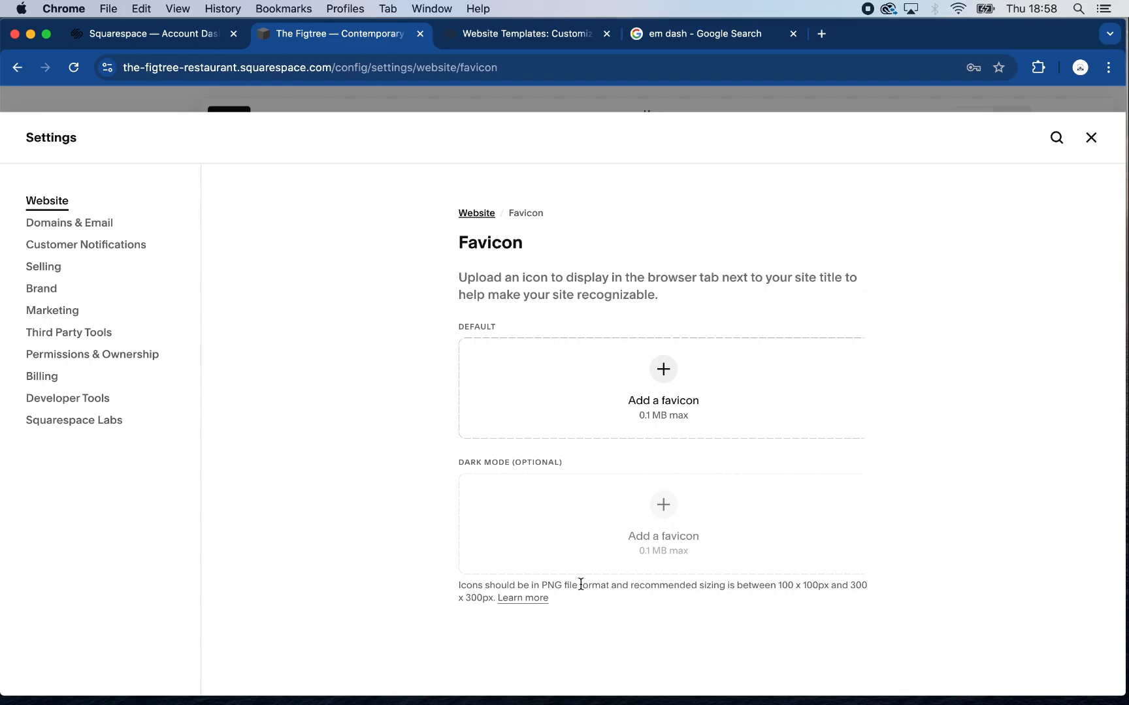
{"action": "left_click_drag", "start_coordinate": [580, 603], "coordinate": [461, 586]}
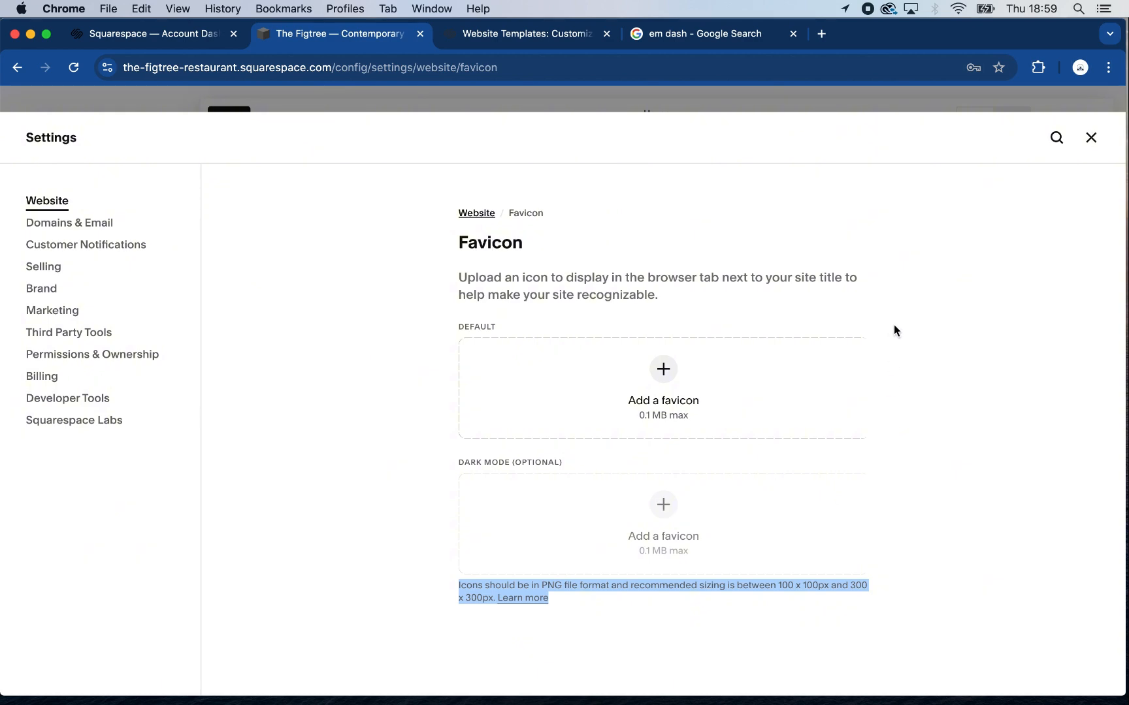
Load sourceprojects.co in the em dash search tab to view its favicon, close it and return to the site's Favicon settings
{"action": "left_click", "coordinate": [723, 37]}
{"action": "left_click", "coordinate": [680, 66]}
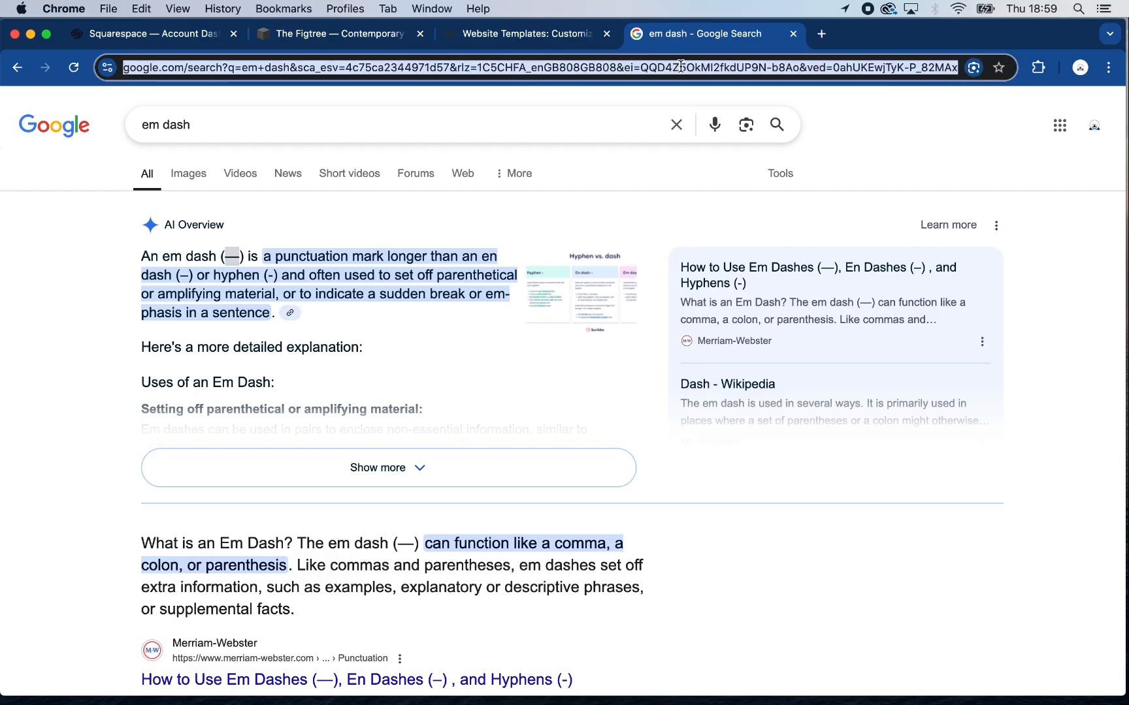
{"action": "type", "text": "sou"}
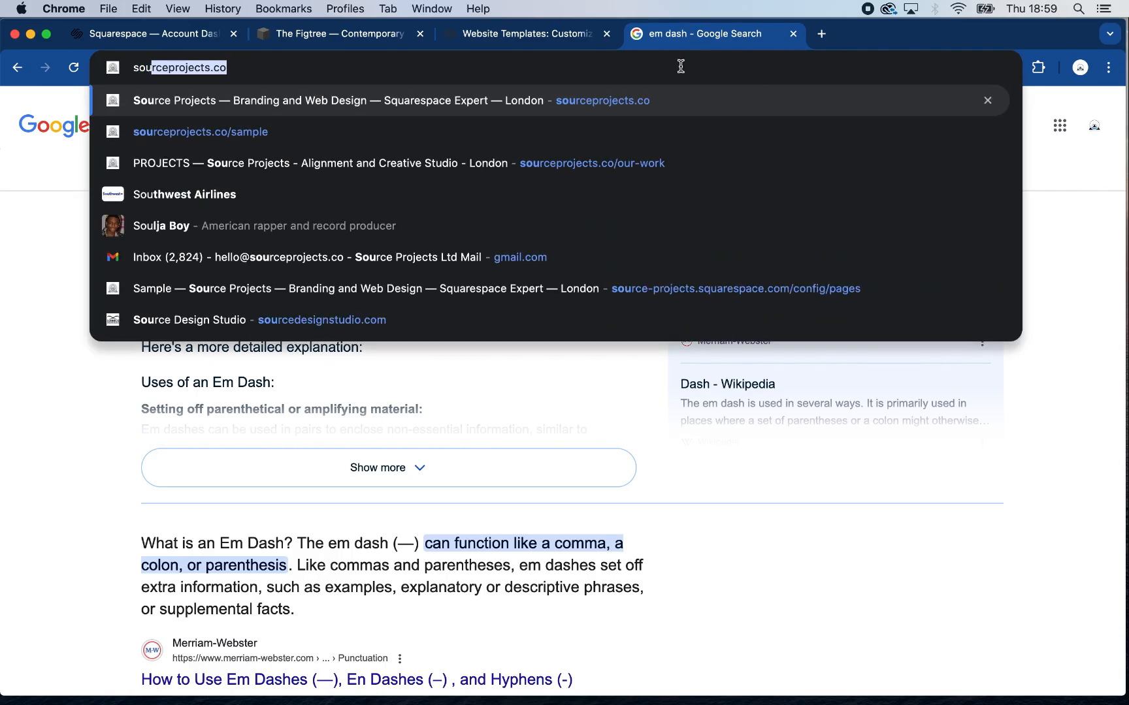
{"action": "key", "text": "Return"}
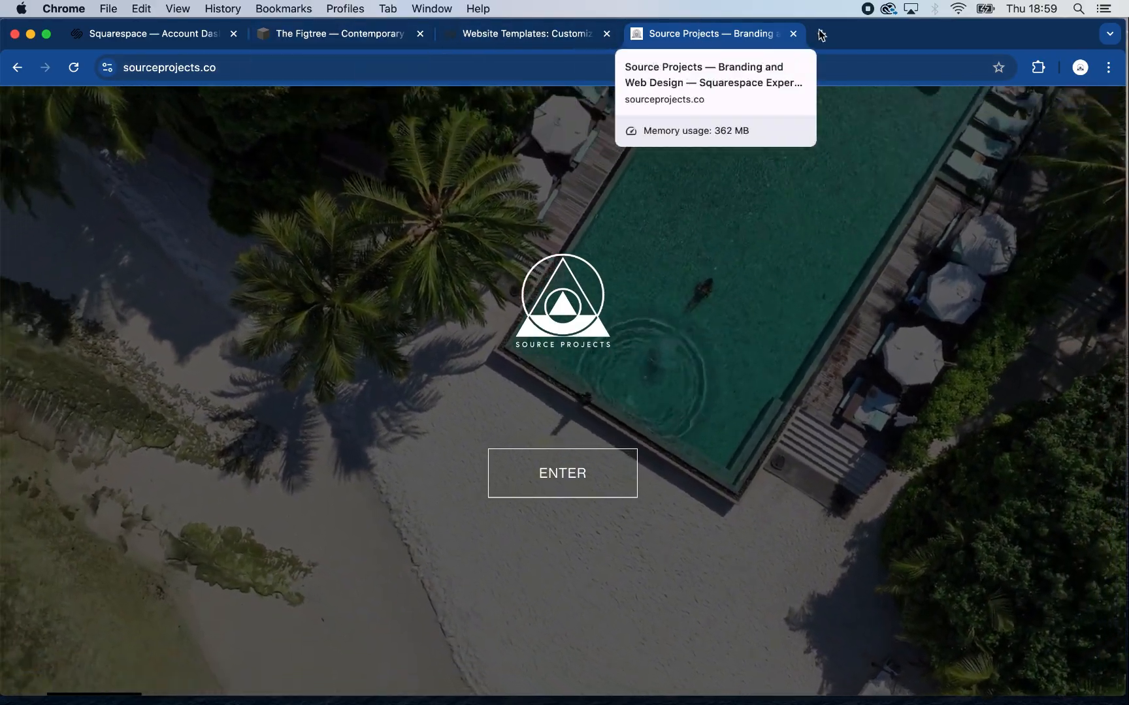
{"action": "left_click", "coordinate": [794, 33]}
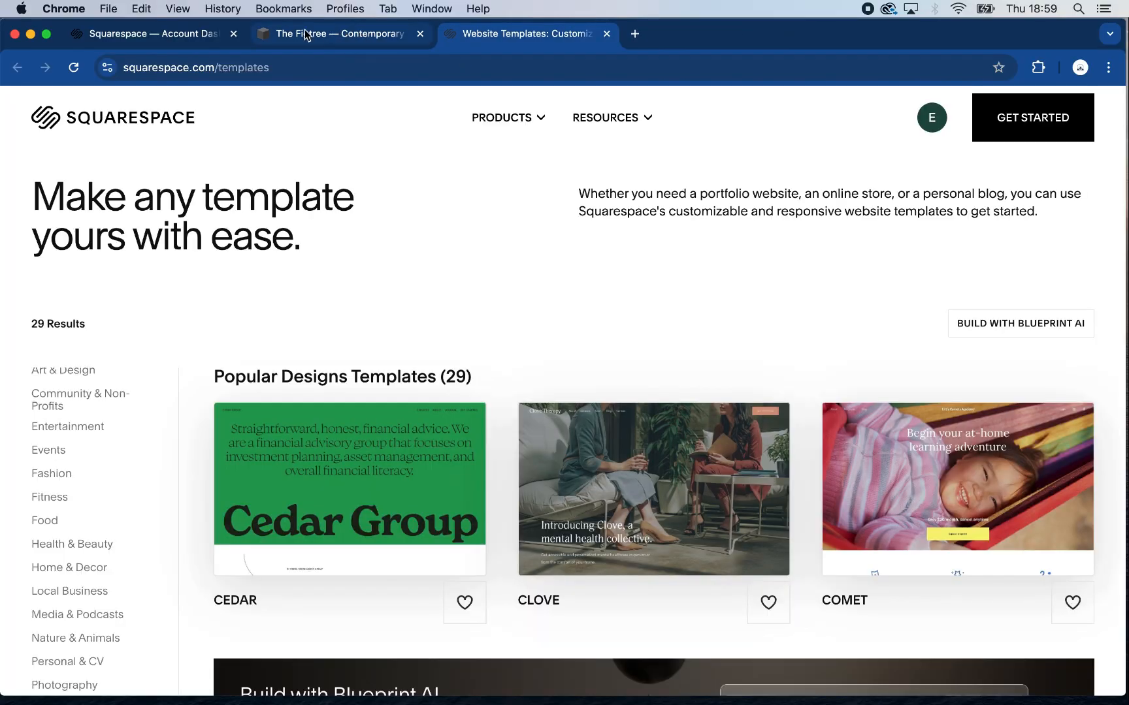
{"action": "left_click", "coordinate": [317, 32]}
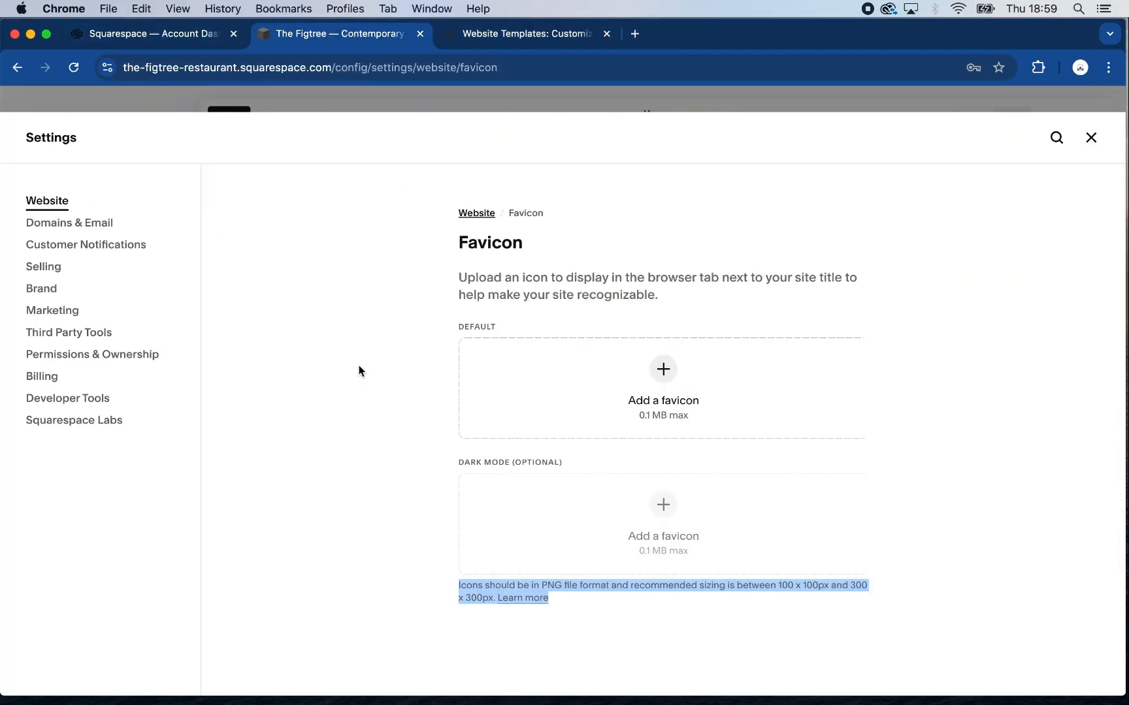